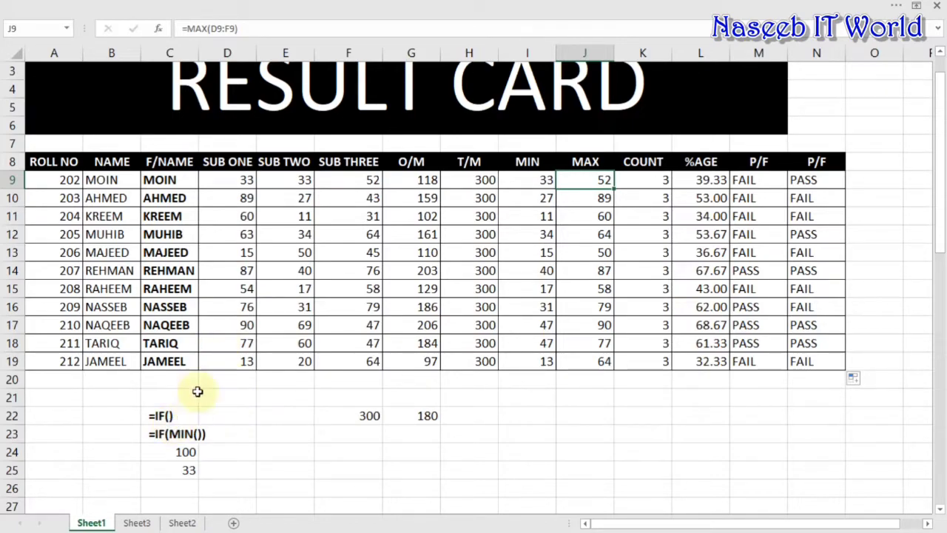
# Extend the P/F header from N8 into cell O8
pyautogui.click(794, 163)
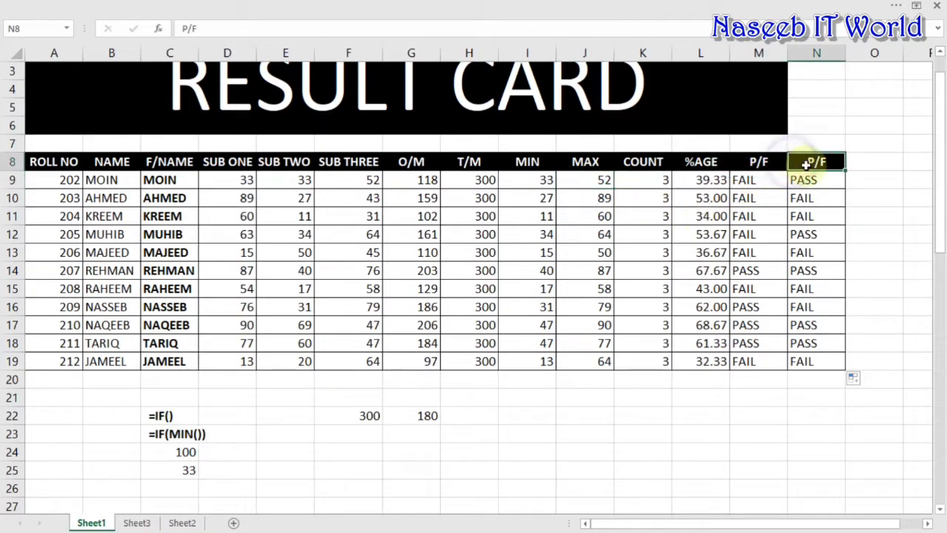
pyautogui.moveTo(849, 170); pyautogui.dragTo(873, 158)
pyautogui.click(874, 162)
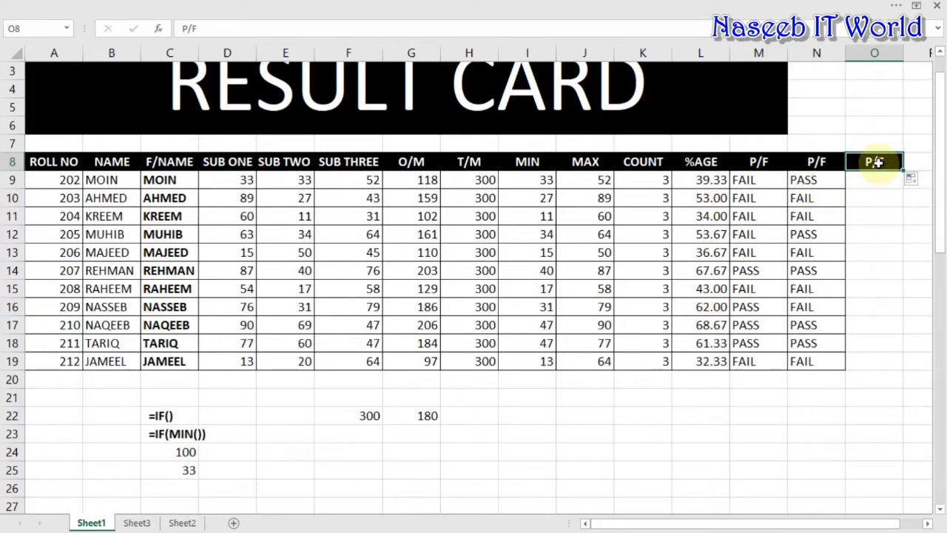
# Apply All Borders to the range O8:P19 beside the result table
pyautogui.moveTo(874, 161); pyautogui.dragTo(744, 360)
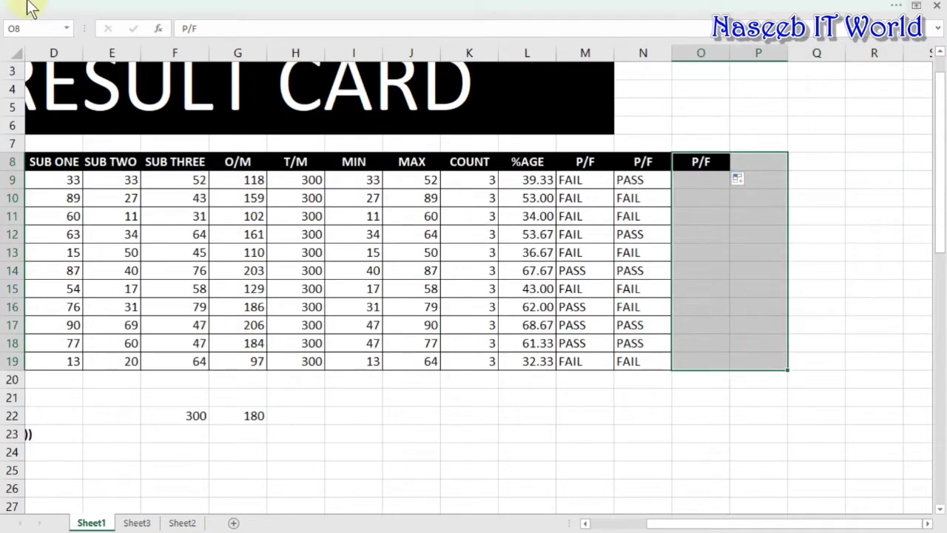
pyautogui.click(66, 7)
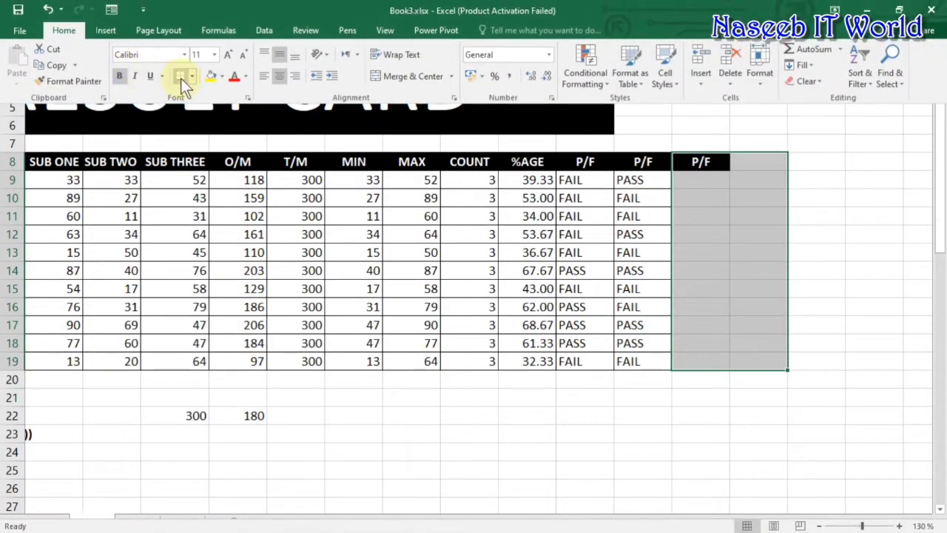
pyautogui.click(191, 77)
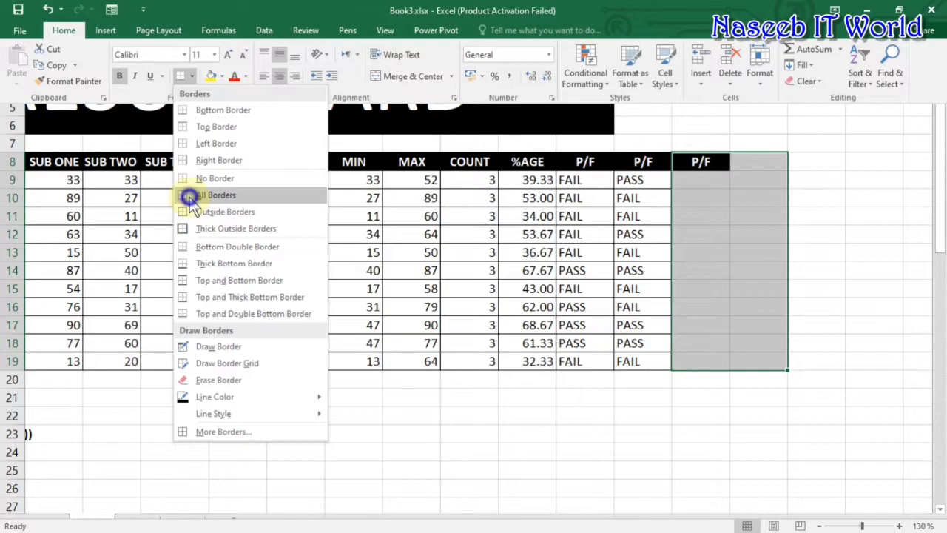
pyautogui.click(186, 195)
# Copy the P/F header from O8 into cell P8
pyautogui.click(684, 164)
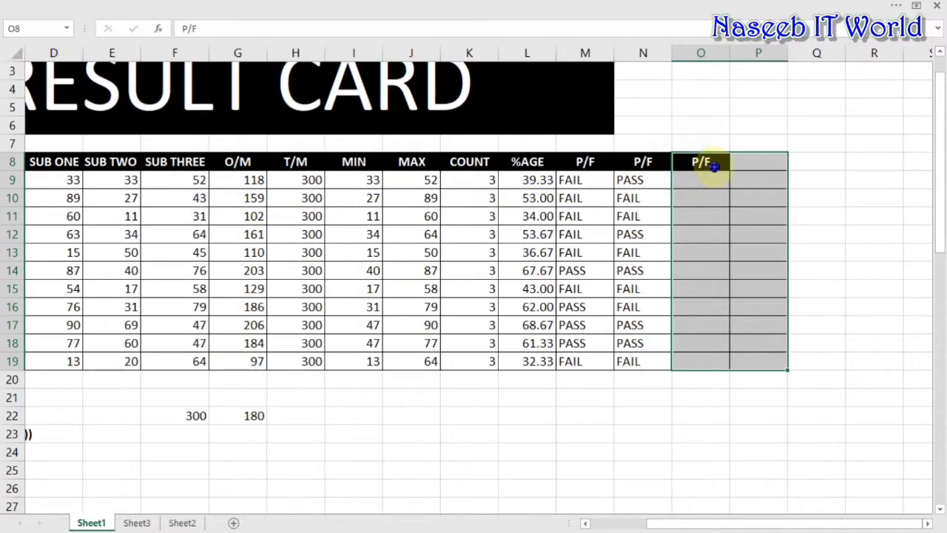
pyautogui.click(714, 161)
pyautogui.moveTo(729, 171); pyautogui.dragTo(769, 173)
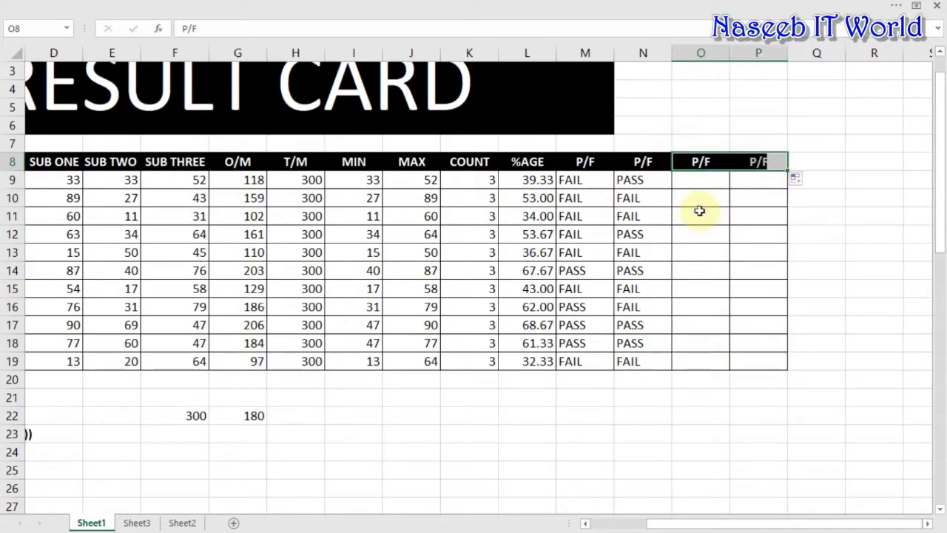
pyautogui.click(691, 180)
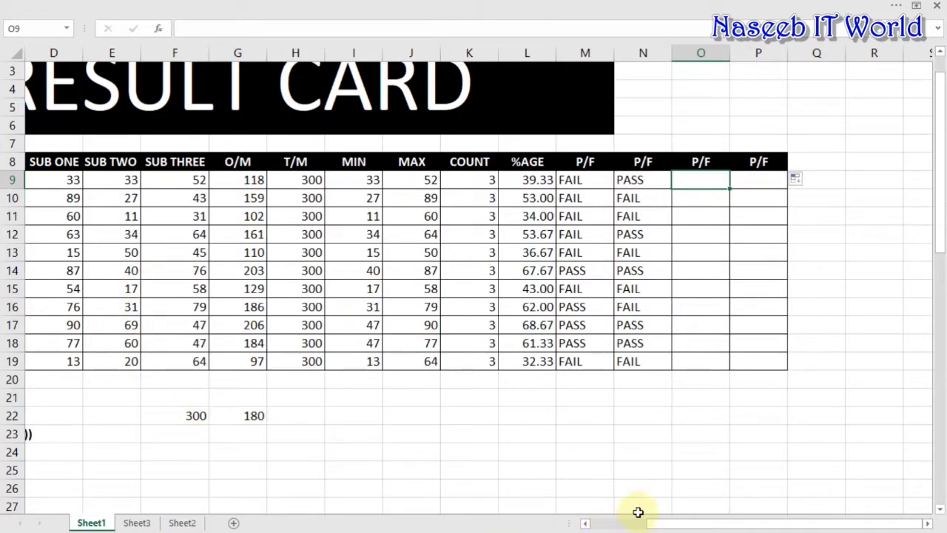
pyautogui.moveTo(676, 526); pyautogui.dragTo(636, 527)
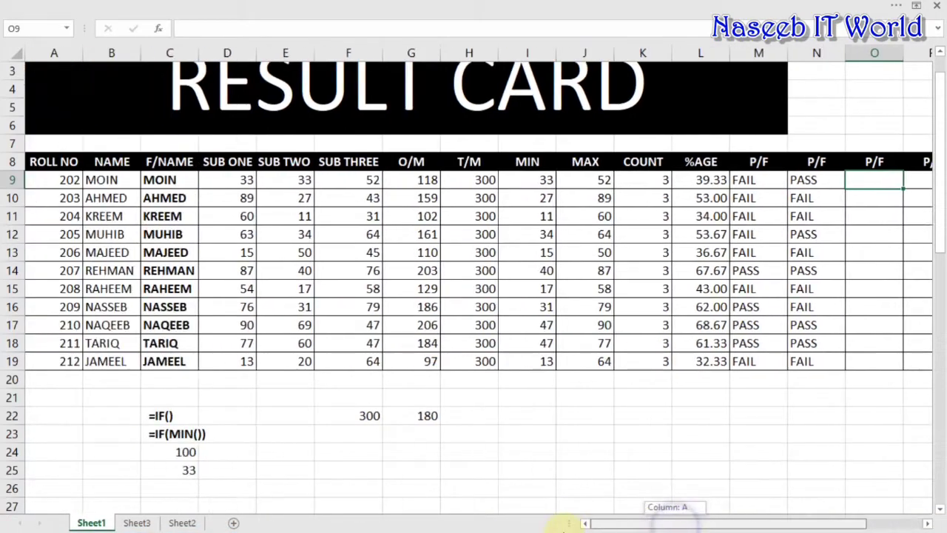
pyautogui.moveTo(239, 185); pyautogui.dragTo(333, 190)
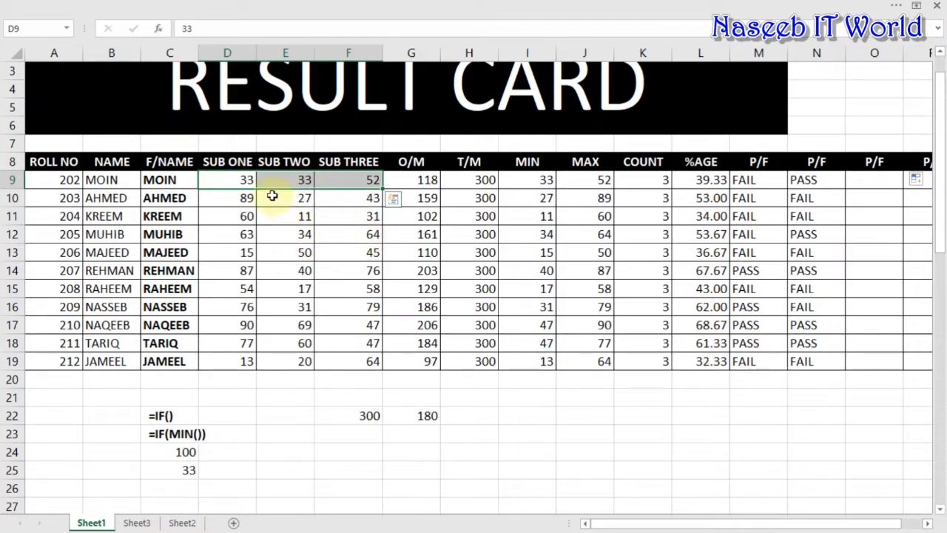
pyautogui.click(247, 182)
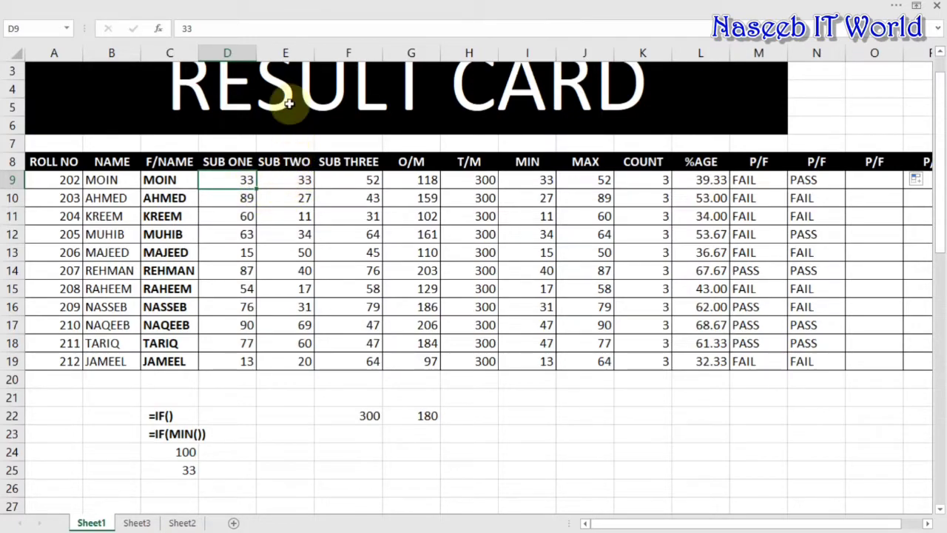
# Rename the SUB TWO header in E8 as ENGLISH
pyautogui.click(300, 162)
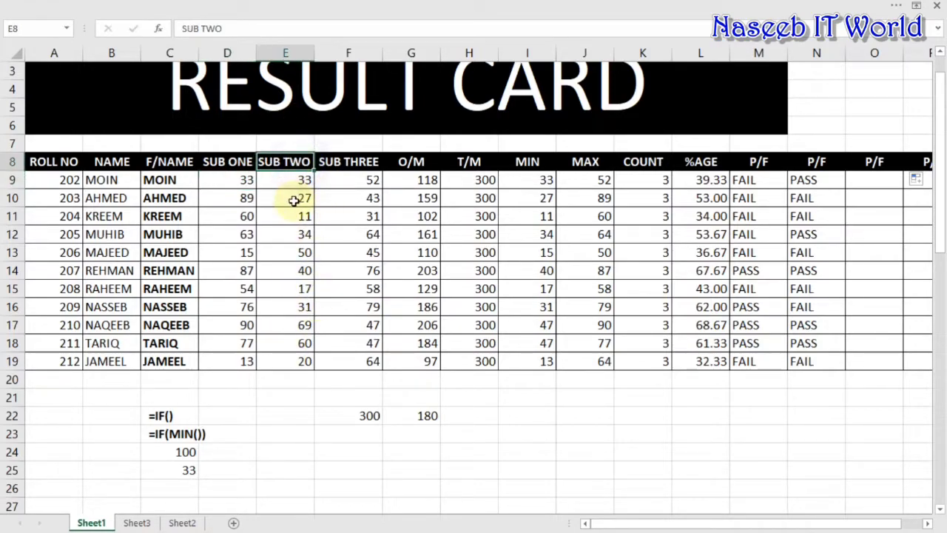
pyautogui.write('ENGLISH')
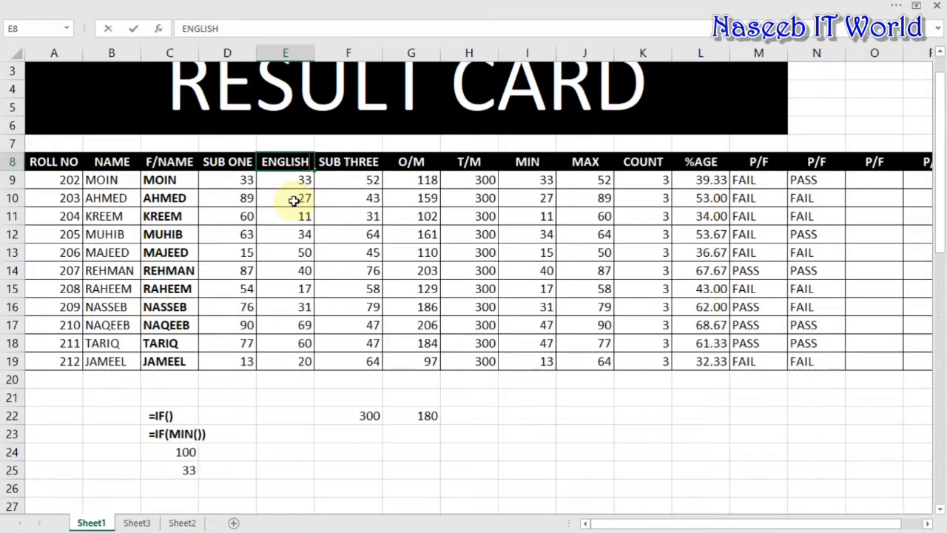
pyautogui.press('Return')
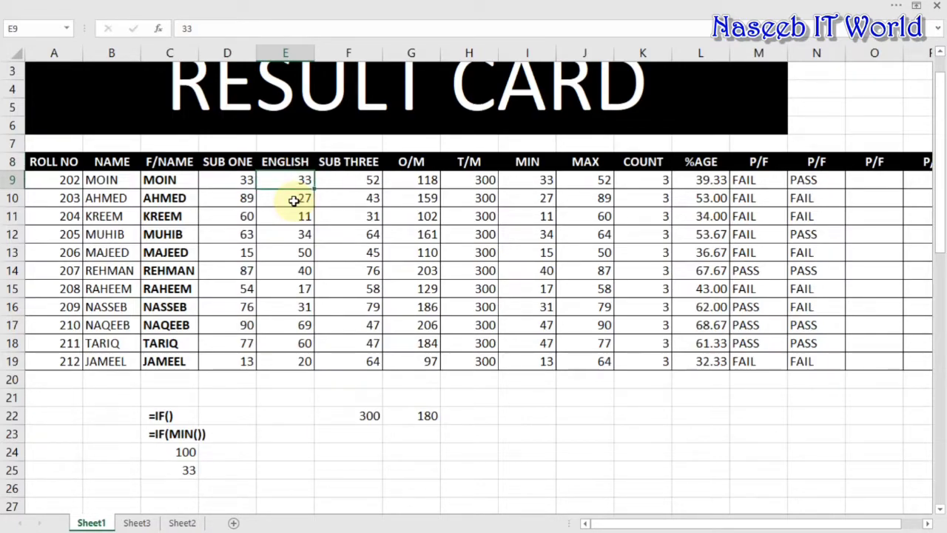
# Enter 27 in E21 and 75 in E22 below the ENGLISH column
pyautogui.click(287, 400)
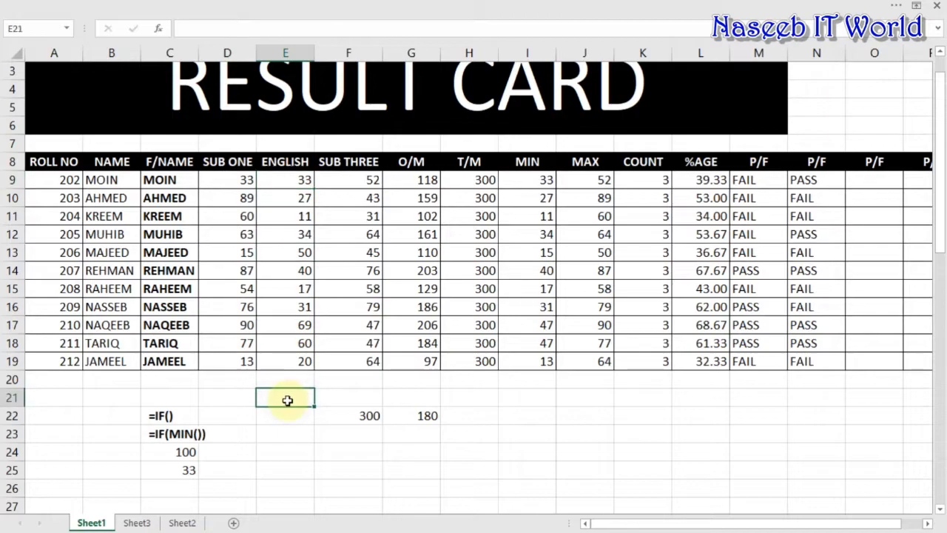
pyautogui.write('27')
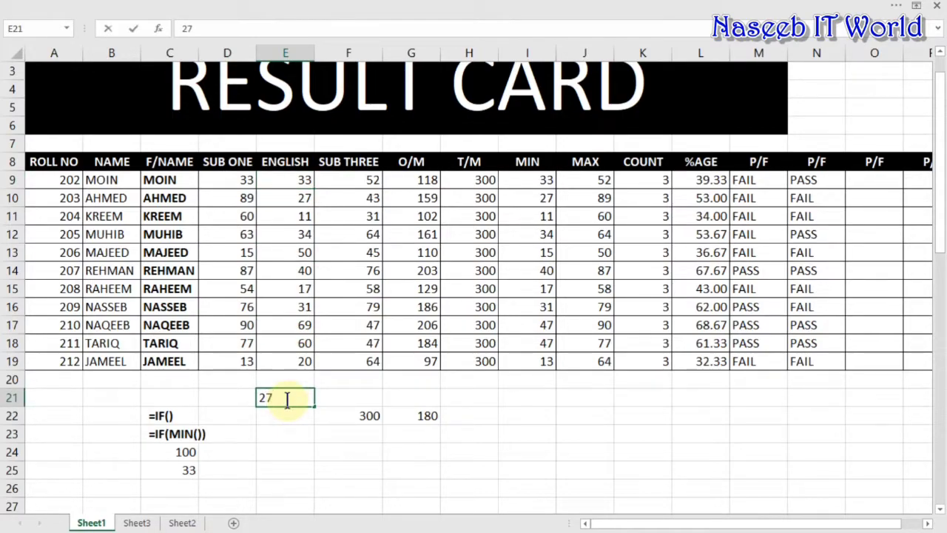
pyautogui.press('Return')
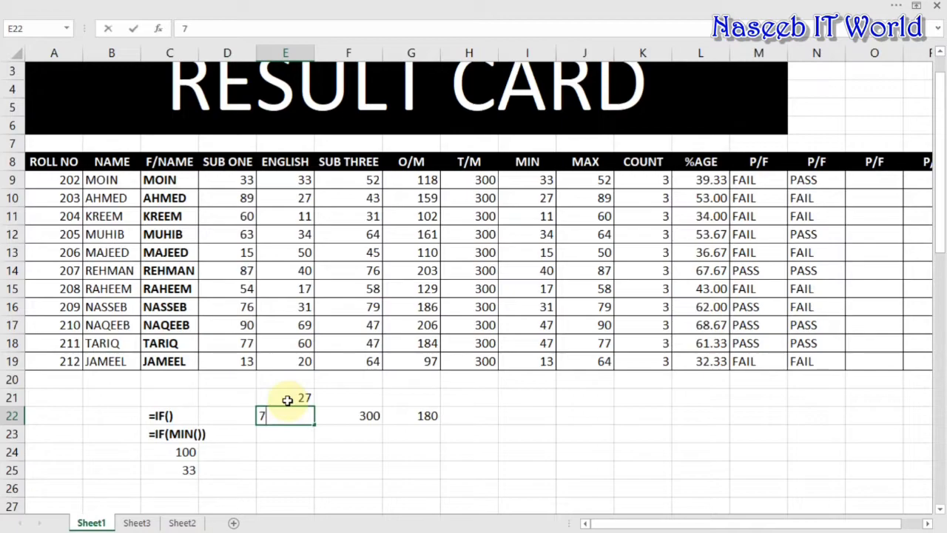
pyautogui.write('75')
pyautogui.press('Return')
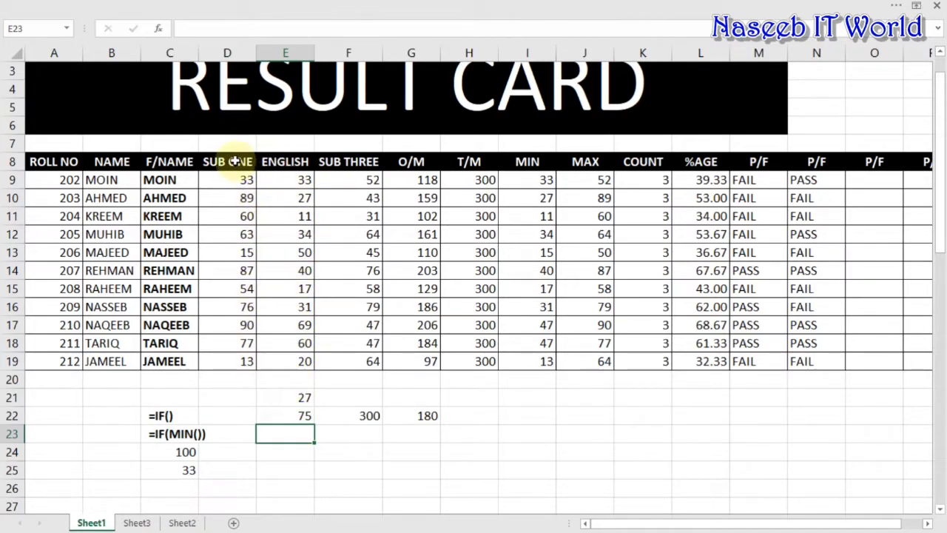
# Rename the SUB ONE header in D8 as BIO and the SUB THREE header in F8 as COM
pyautogui.click(234, 161)
pyautogui.write('BIO')
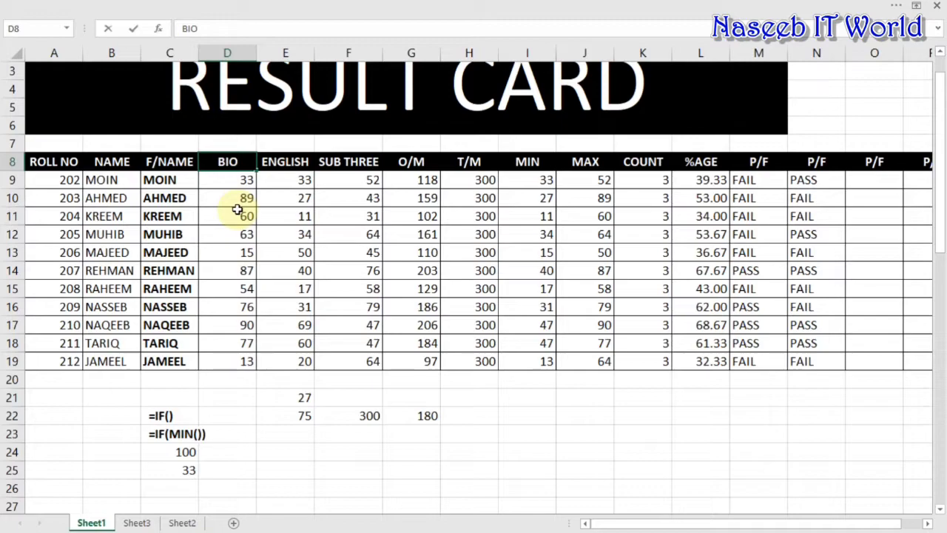
pyautogui.press('Tab')
pyautogui.press('Tab')
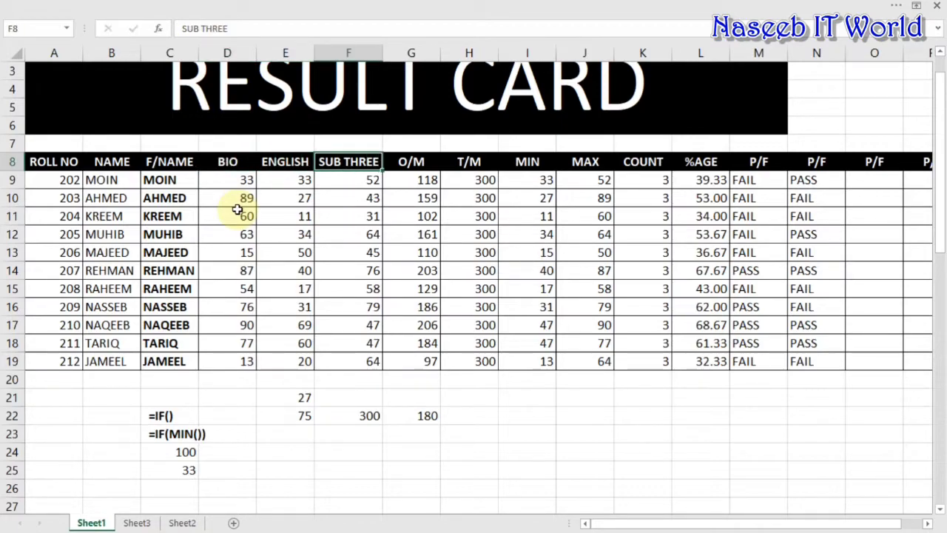
pyautogui.write('COM')
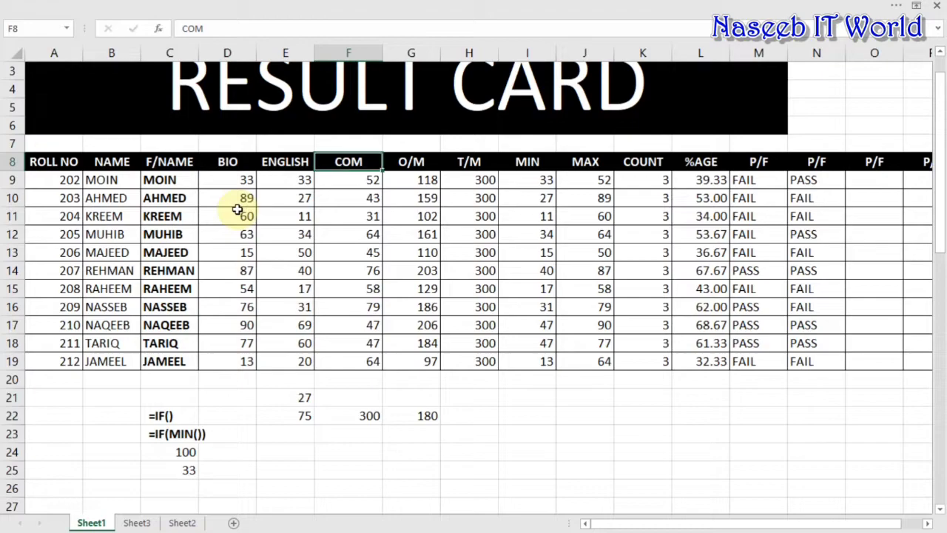
pyautogui.press('Return')
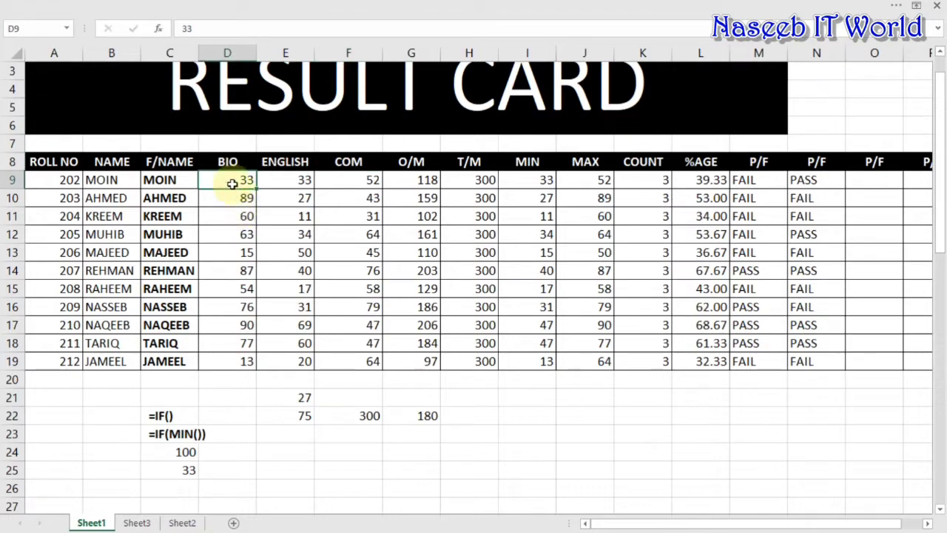
pyautogui.click(343, 184)
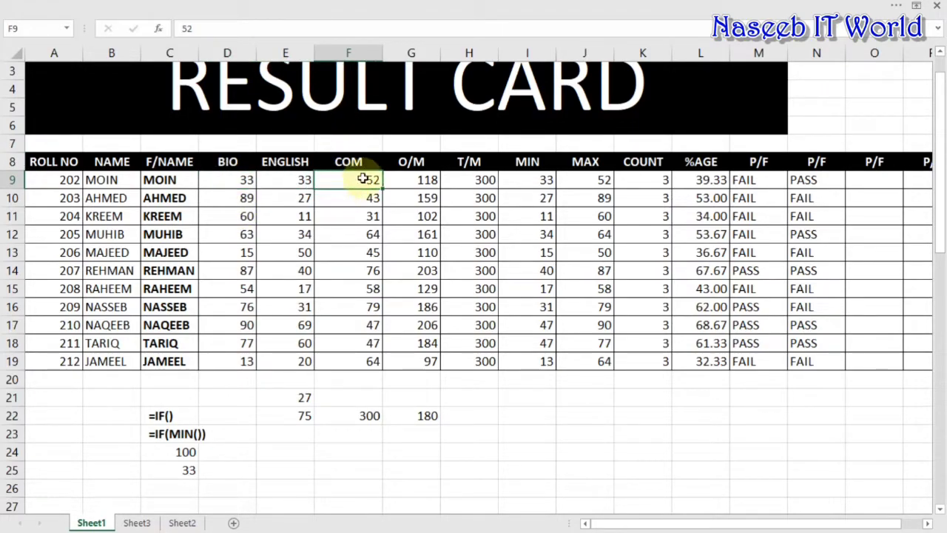
pyautogui.click(370, 274)
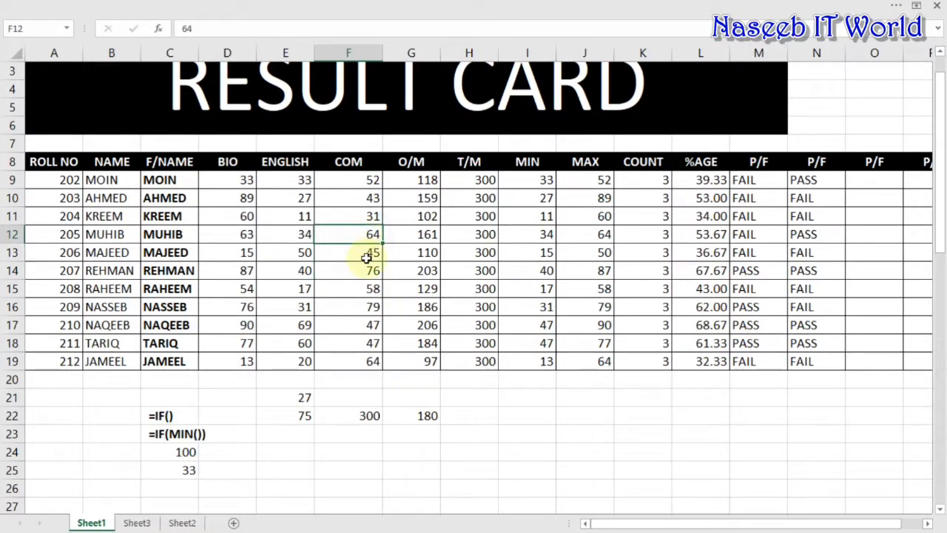
pyautogui.click(366, 307)
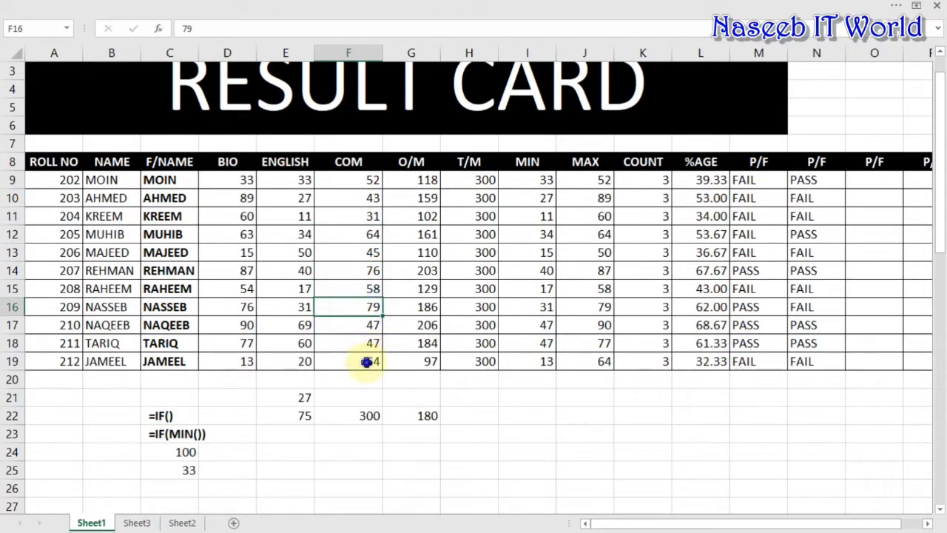
pyautogui.click(362, 273)
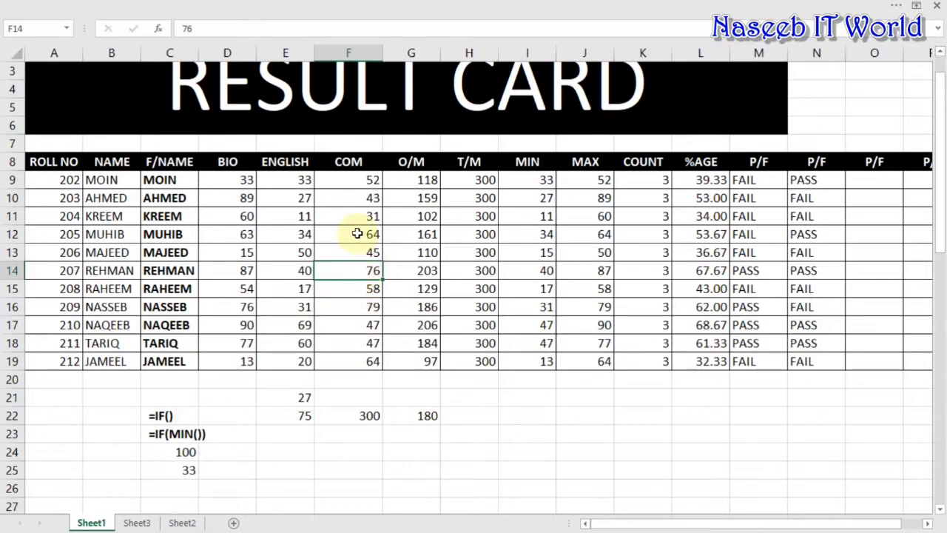
# Change the COM marks to 48 in F12, 33 in F14 and 45 in F16
pyautogui.click(362, 236)
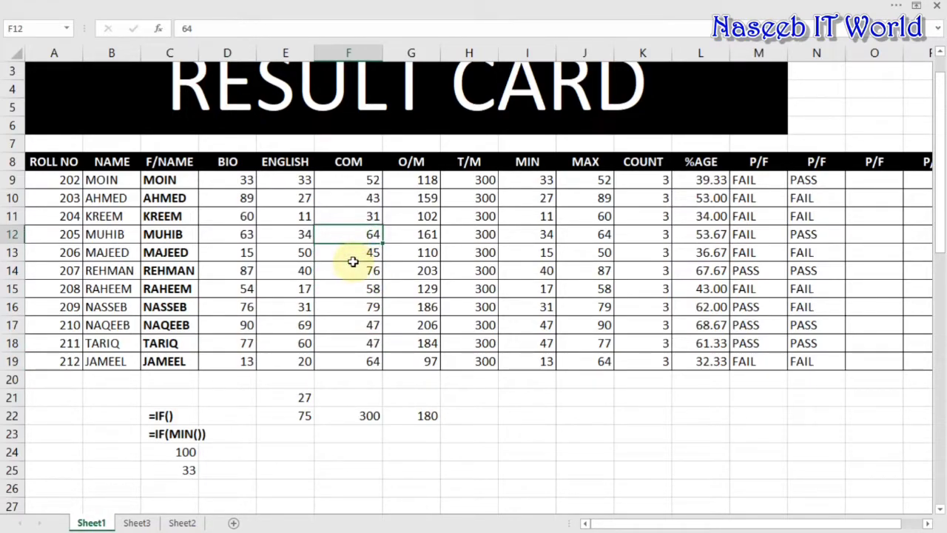
pyautogui.write('48')
pyautogui.press('Return')
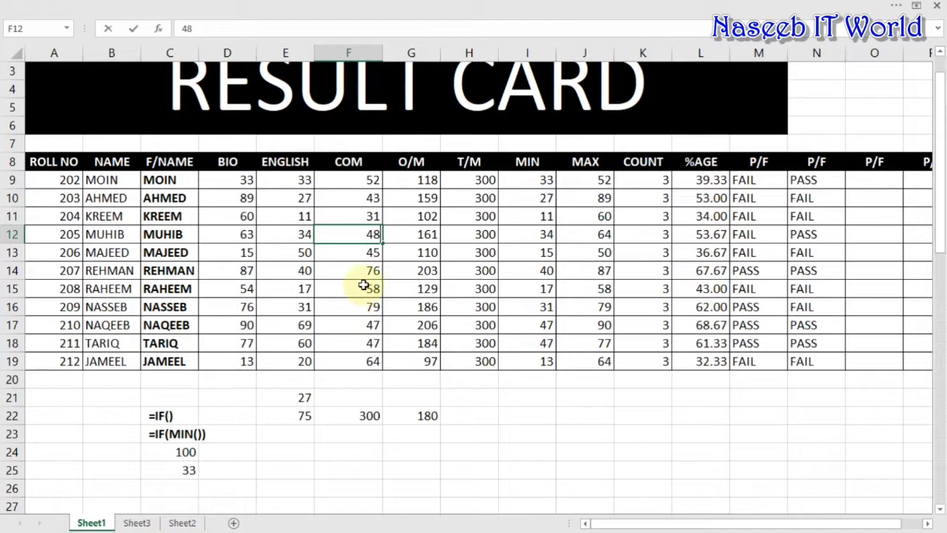
pyautogui.click(366, 271)
pyautogui.write('33')
pyautogui.press('Return')
pyautogui.click(363, 306)
pyautogui.write('45')
pyautogui.press('Return')
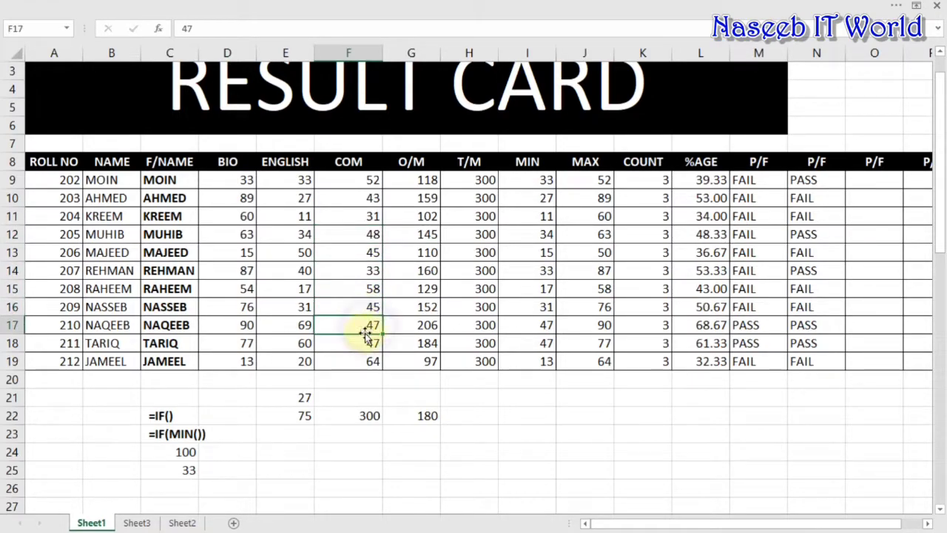
# Change the COM marks to 30 in F15, 20 in F19 and 49 in F9
pyautogui.click(361, 288)
pyautogui.write('30')
pyautogui.click(354, 363)
pyautogui.write('20')
pyautogui.press('Return')
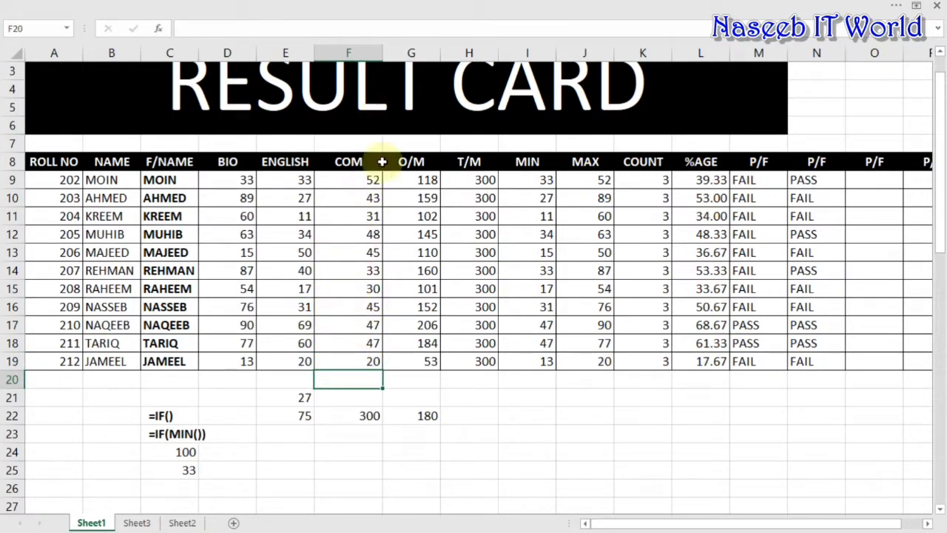
pyautogui.click(362, 184)
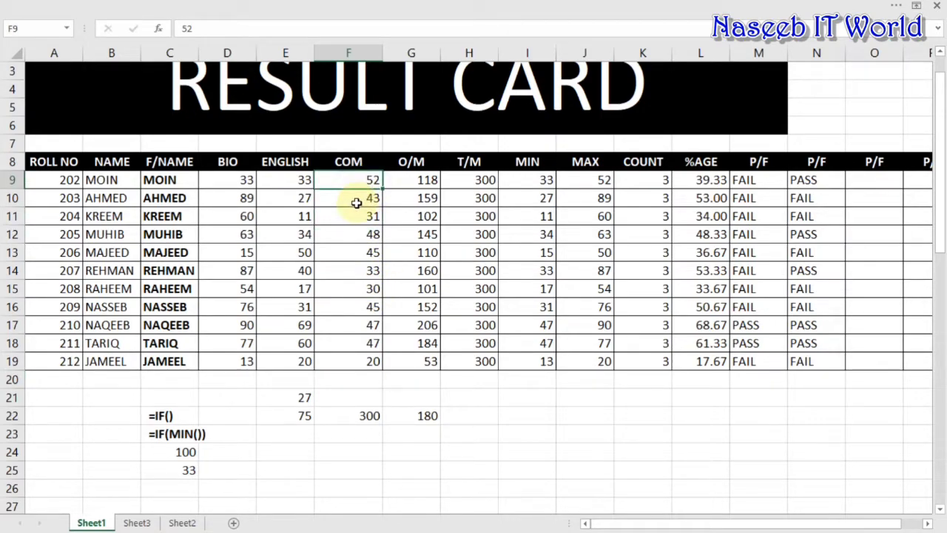
pyautogui.write('49')
pyautogui.press('Return')
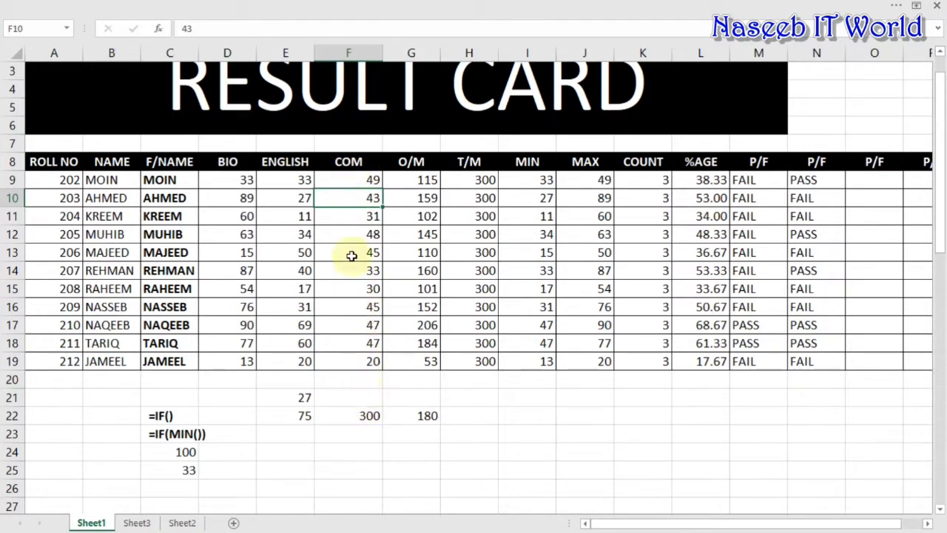
# Enter 50 in J24 and 17 in J25 below the result table
pyautogui.click(356, 472)
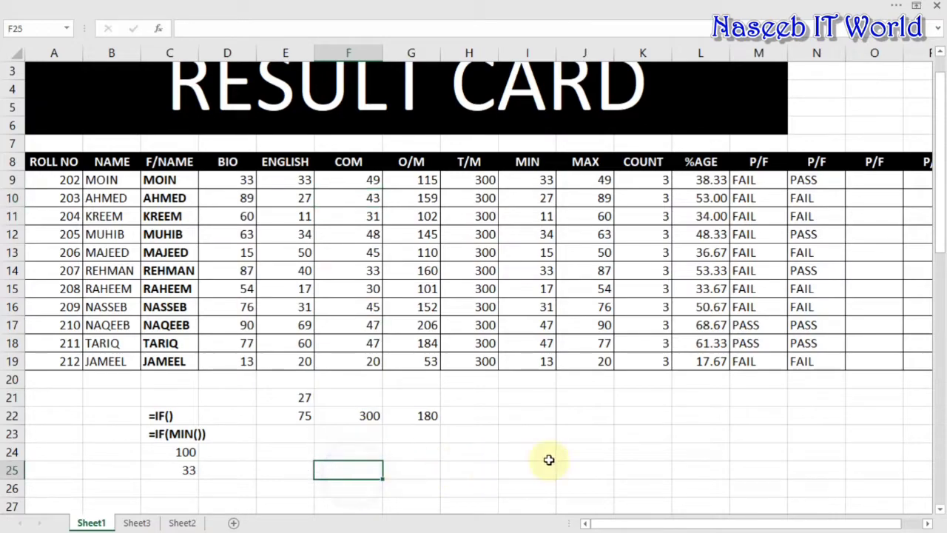
pyautogui.click(559, 456)
pyautogui.write('50')
pyautogui.press('Return')
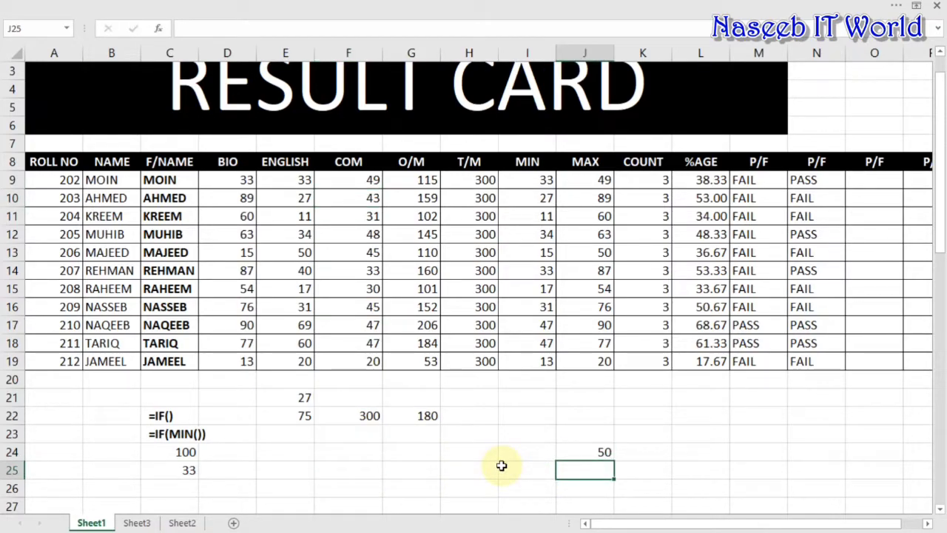
pyautogui.write('17')
pyautogui.press('Return')
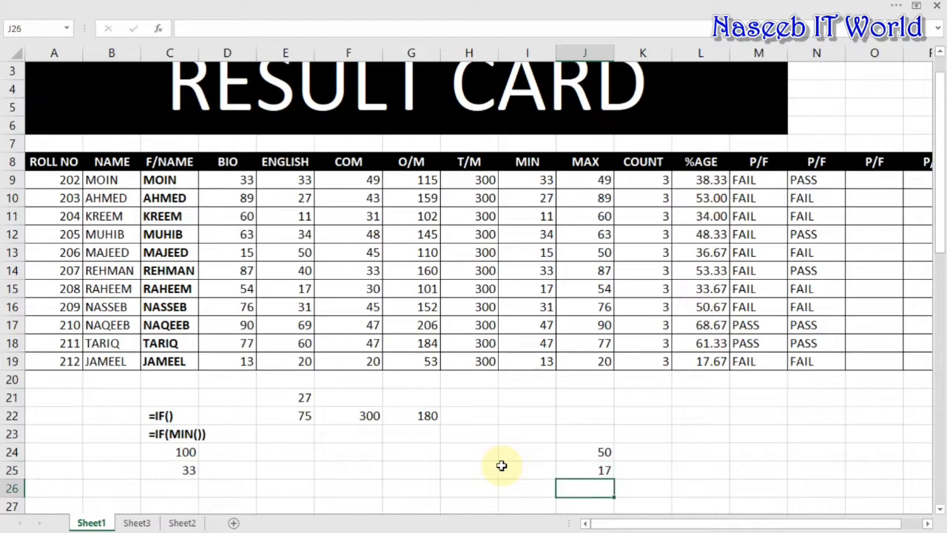
# Enter 100 in F25 and 33 in F26 as the BIO total and passing marks
pyautogui.click(593, 472)
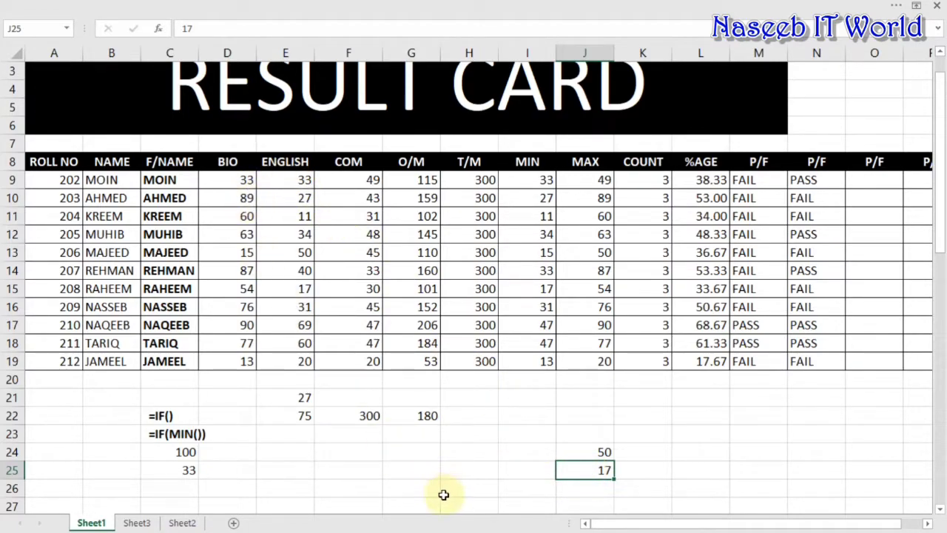
pyautogui.click(363, 472)
pyautogui.write('100')
pyautogui.press('Return')
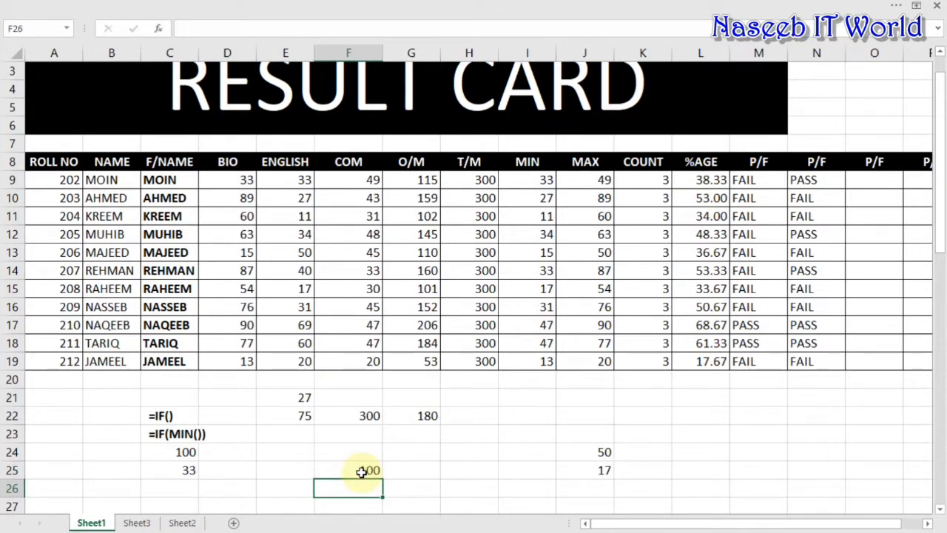
pyautogui.write('33')
pyautogui.press('Return')
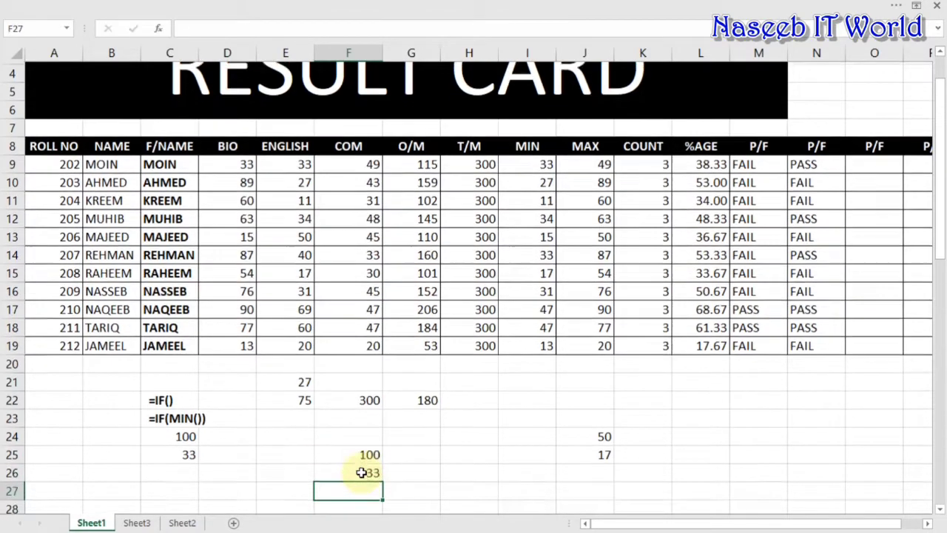
# Label F24 as B and G24 as E, and enter 75 in G25 and 27 in G26
pyautogui.press('Right')
pyautogui.press('Up')
pyautogui.press('Up')
pyautogui.press('Left')
pyautogui.press('Up')
pyautogui.write('B')
pyautogui.press('Right')
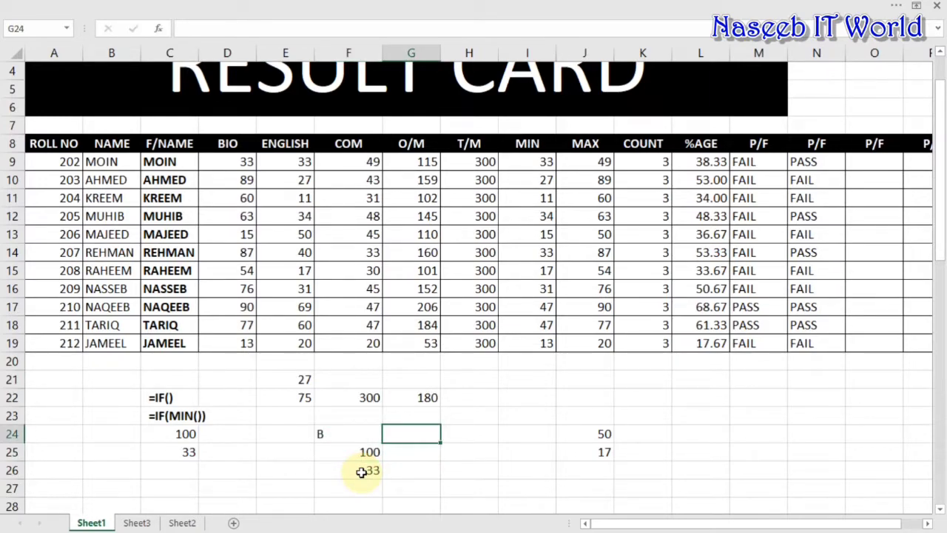
pyautogui.press('Return')
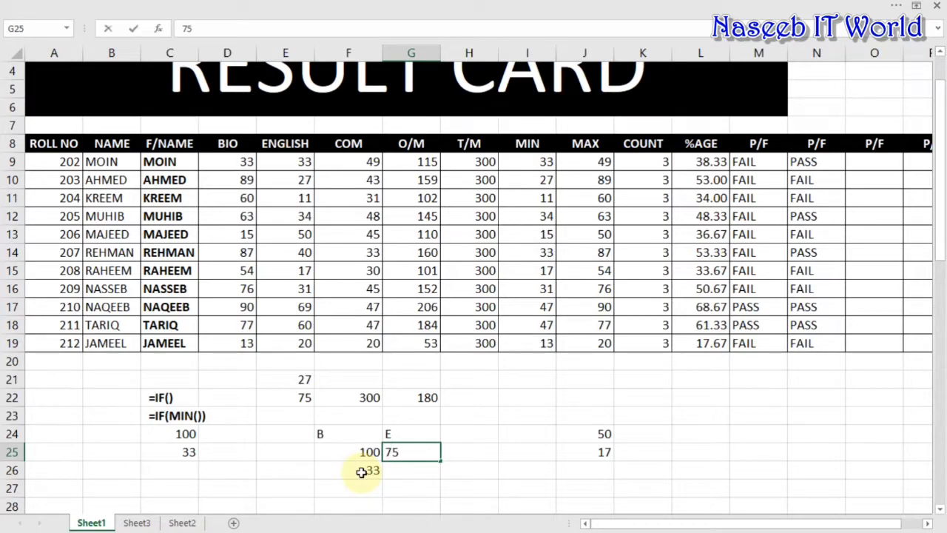
pyautogui.press('Return')
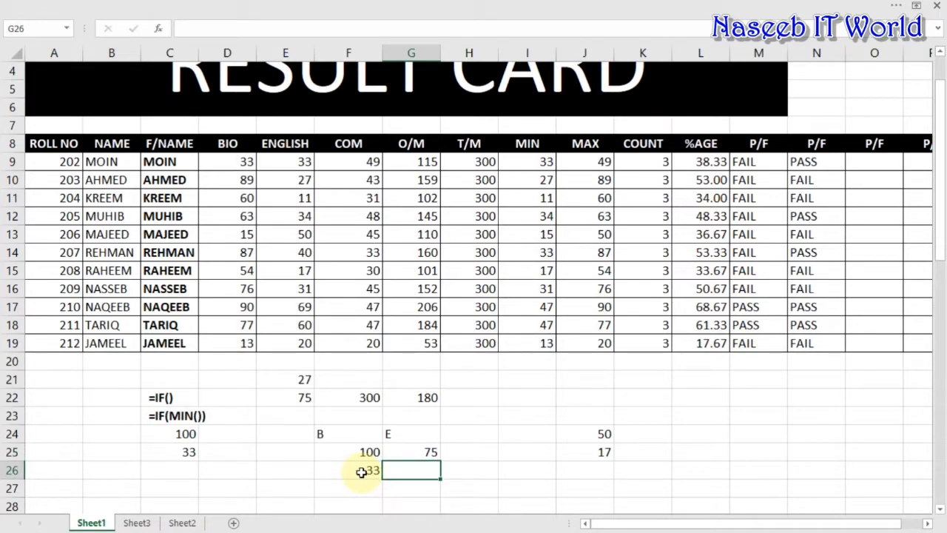
pyautogui.write('2')
pyautogui.press('Return')
# Add a COM column beside the E marks with COM in H24, 50 in H25 and 17 in H26
pyautogui.press('Right')
pyautogui.press('Up')
pyautogui.press('Up')
pyautogui.press('Up')
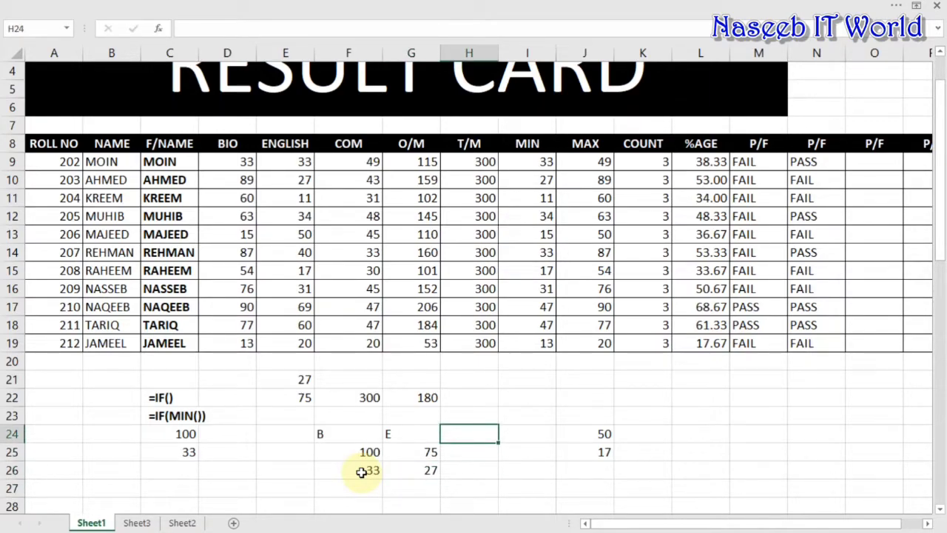
pyautogui.write('COM')
pyautogui.press('Return')
pyautogui.press('Return')
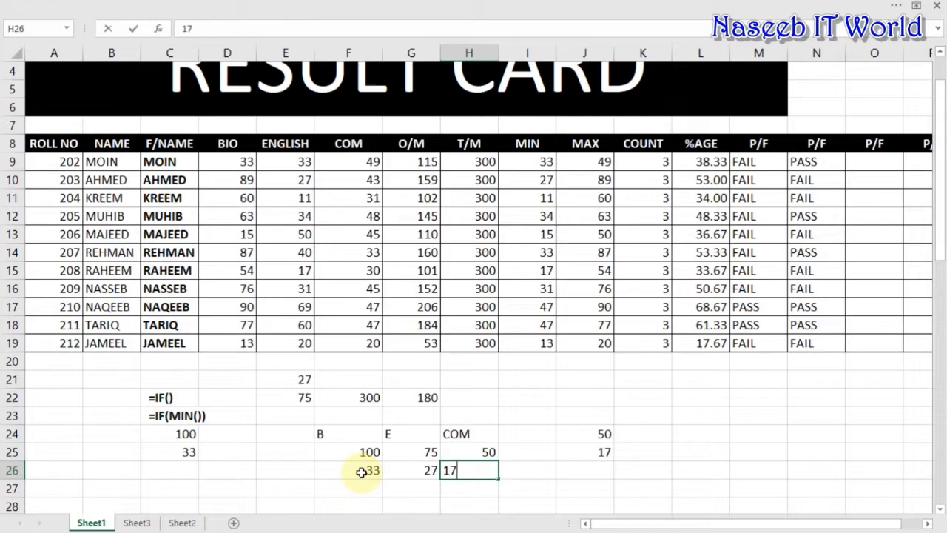
pyautogui.press('Return')
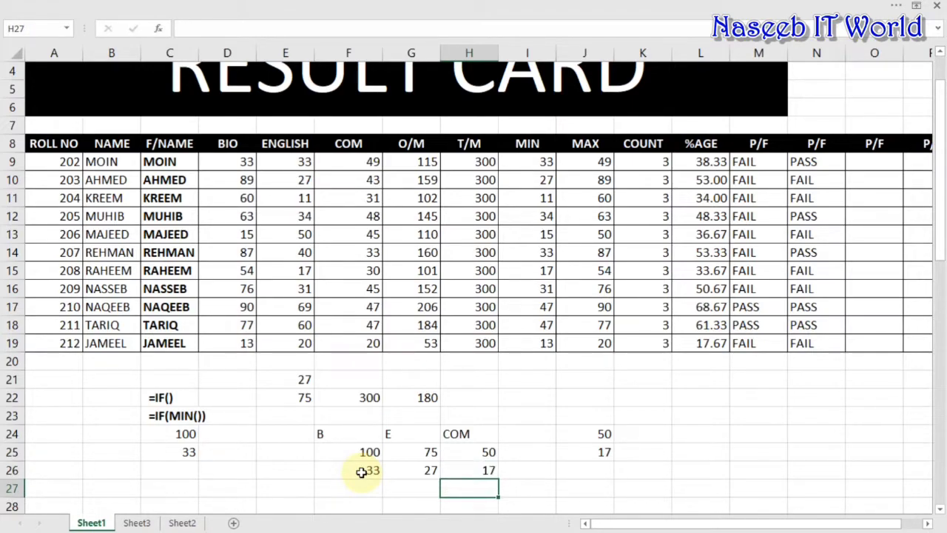
pyautogui.moveTo(359, 453); pyautogui.dragTo(453, 472)
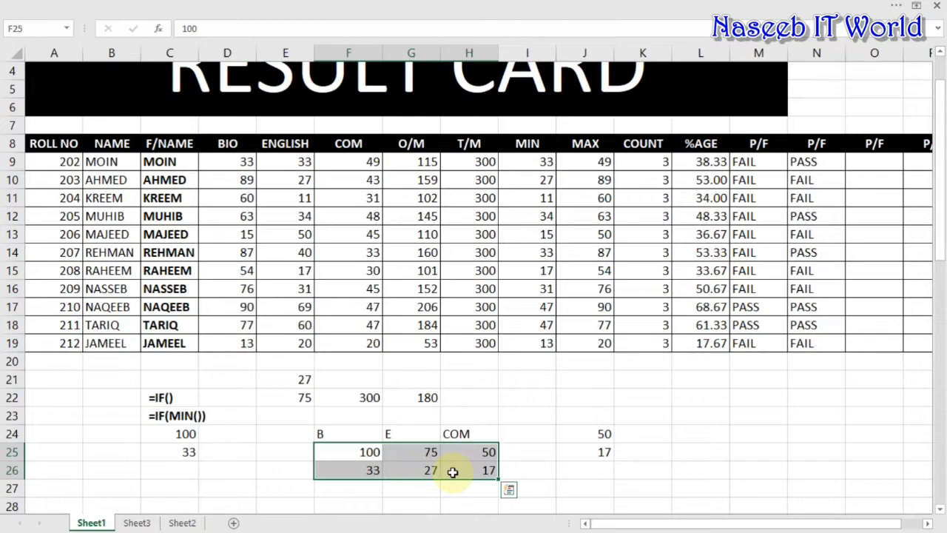
pyautogui.click(367, 472)
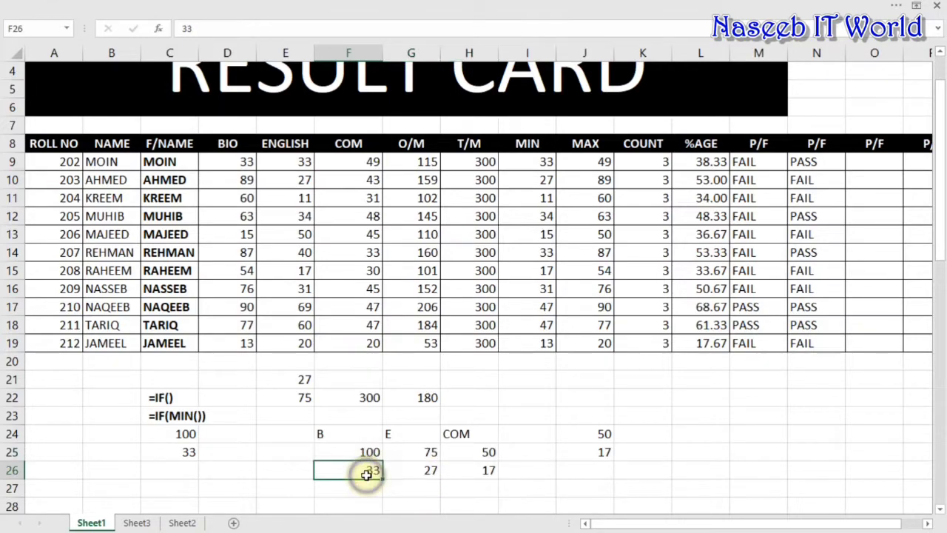
pyautogui.click(435, 472)
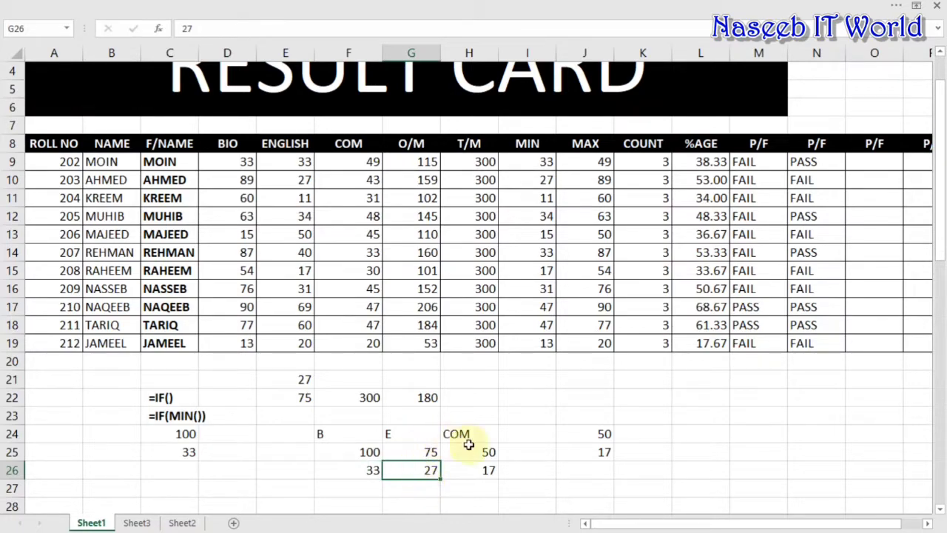
pyautogui.click(481, 468)
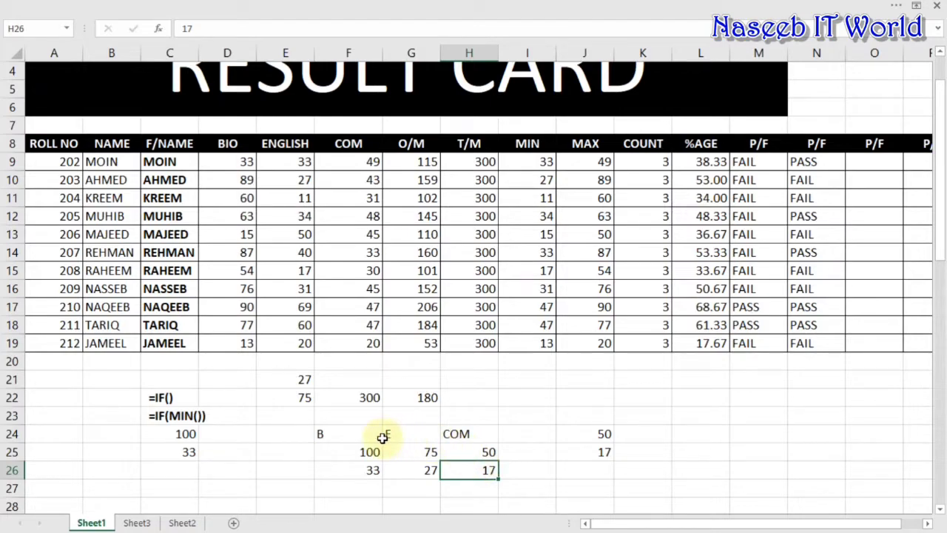
pyautogui.click(178, 397)
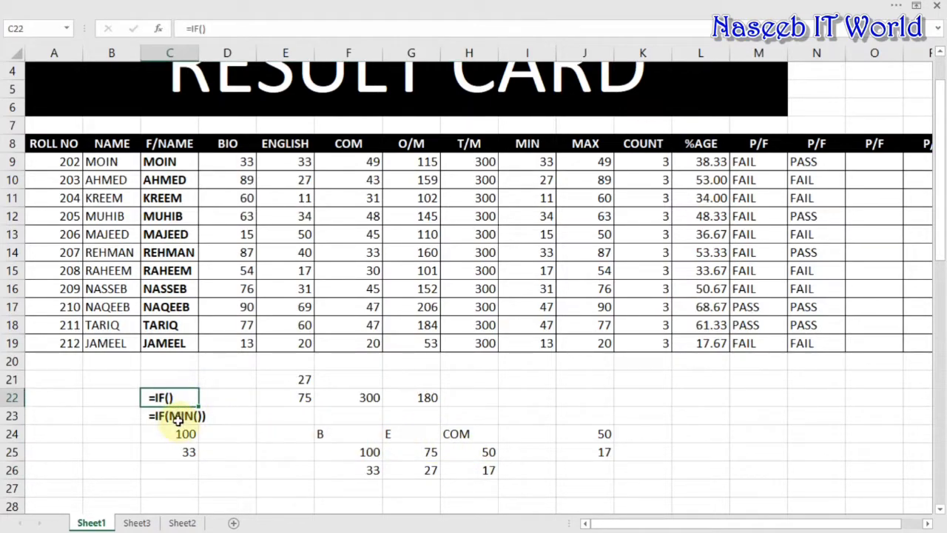
pyautogui.click(179, 417)
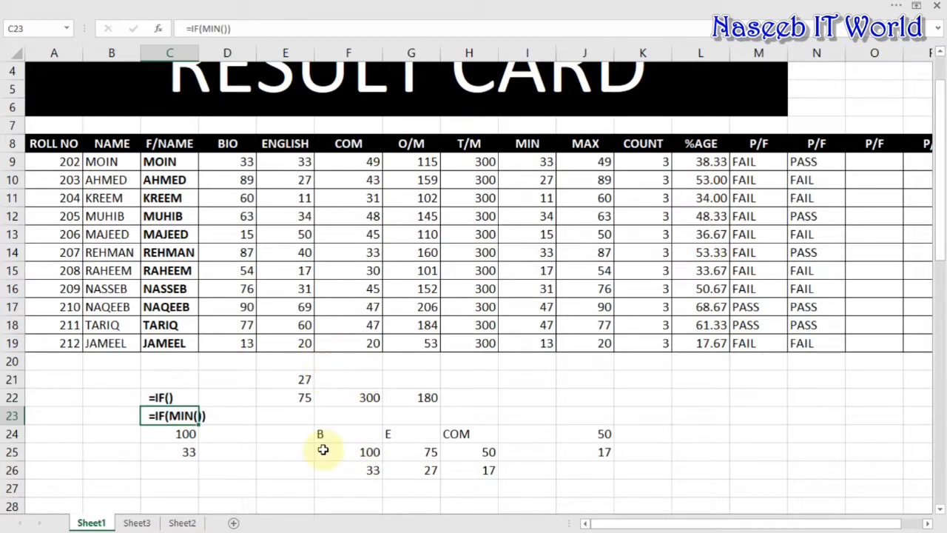
# Enter the formula pattern =IF(AND()) as text in C27
pyautogui.click(160, 486)
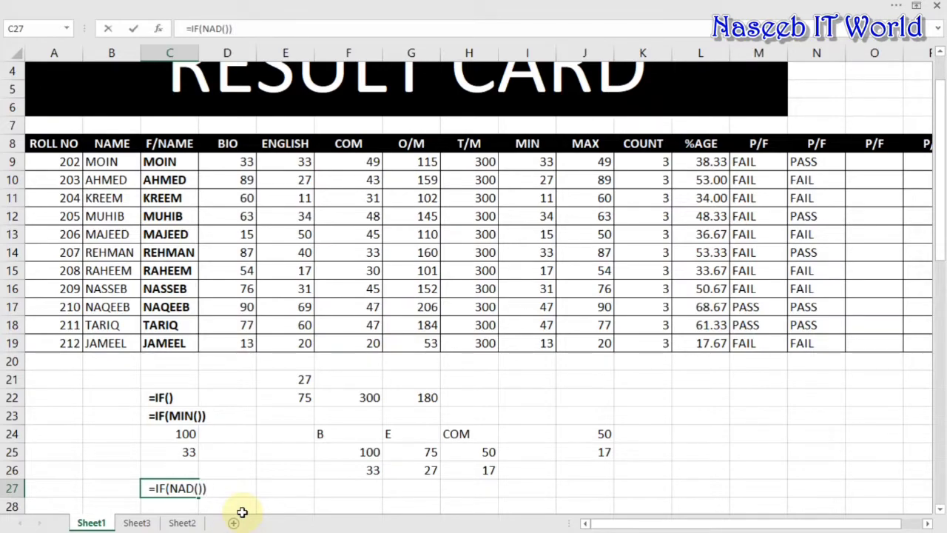
pyautogui.press('Return')
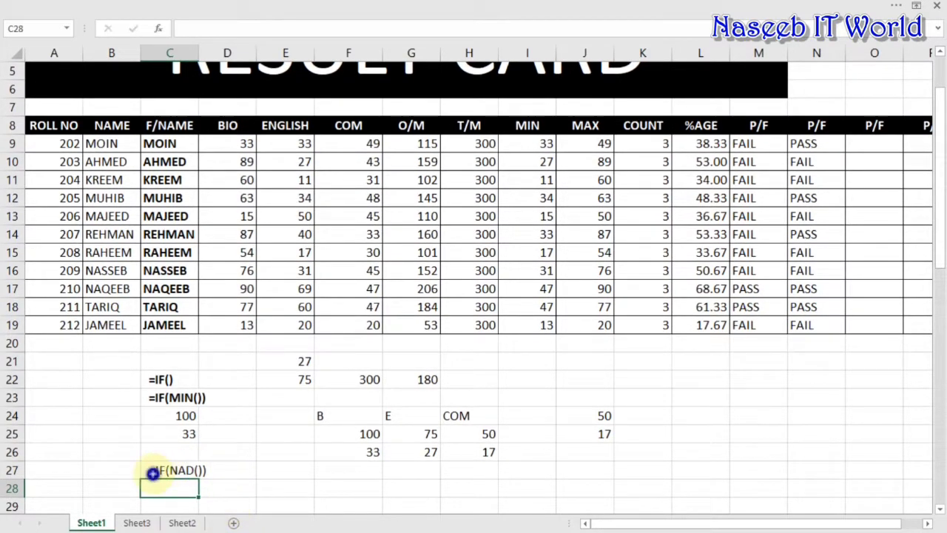
pyautogui.click(153, 474)
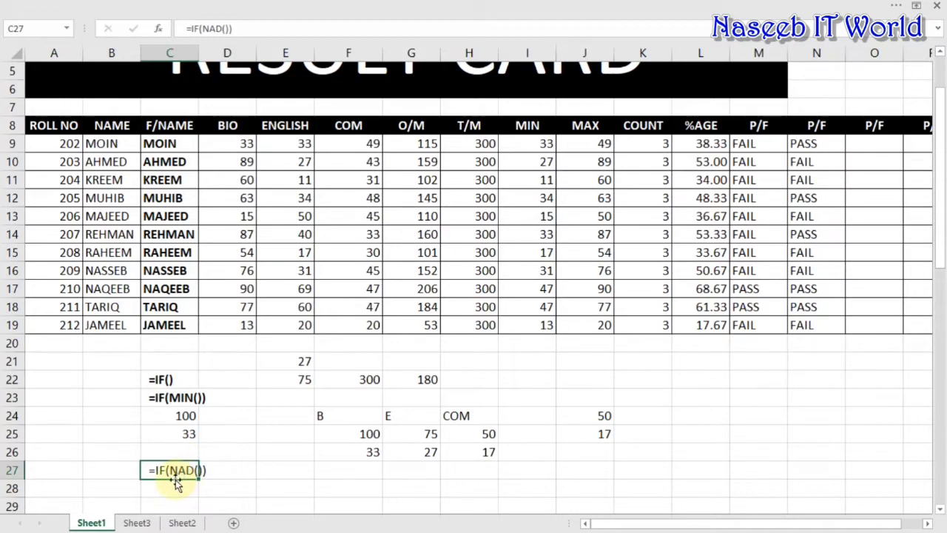
pyautogui.doubleClick(167, 471)
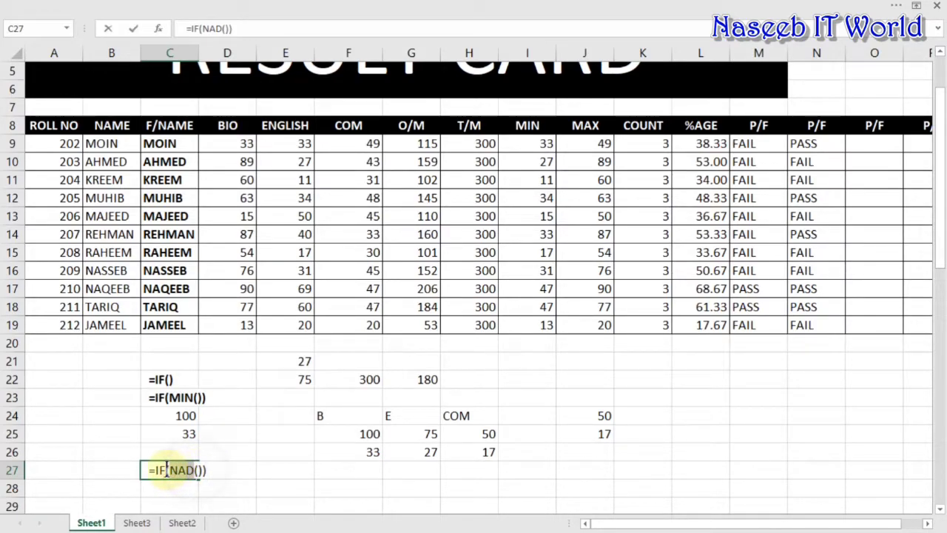
pyautogui.write('AND')
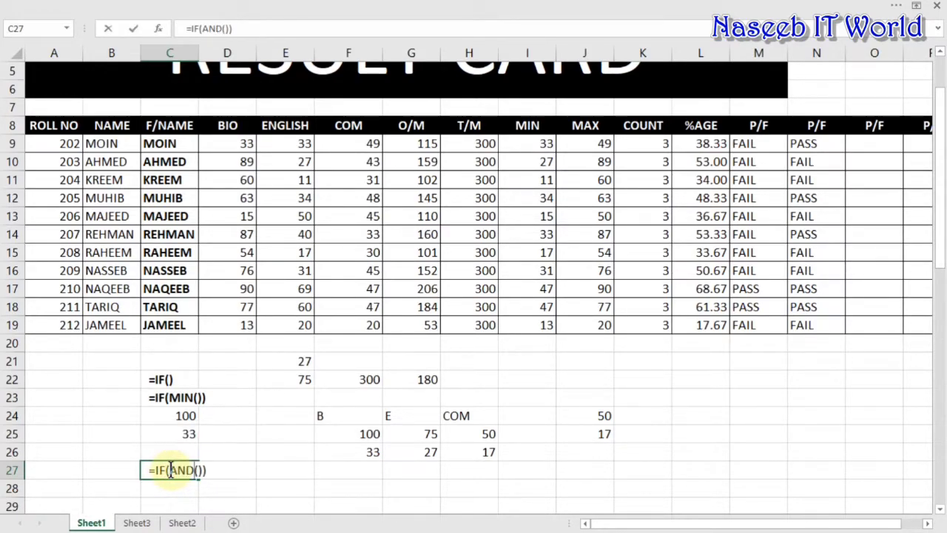
pyautogui.press('Return')
pyautogui.click(170, 471)
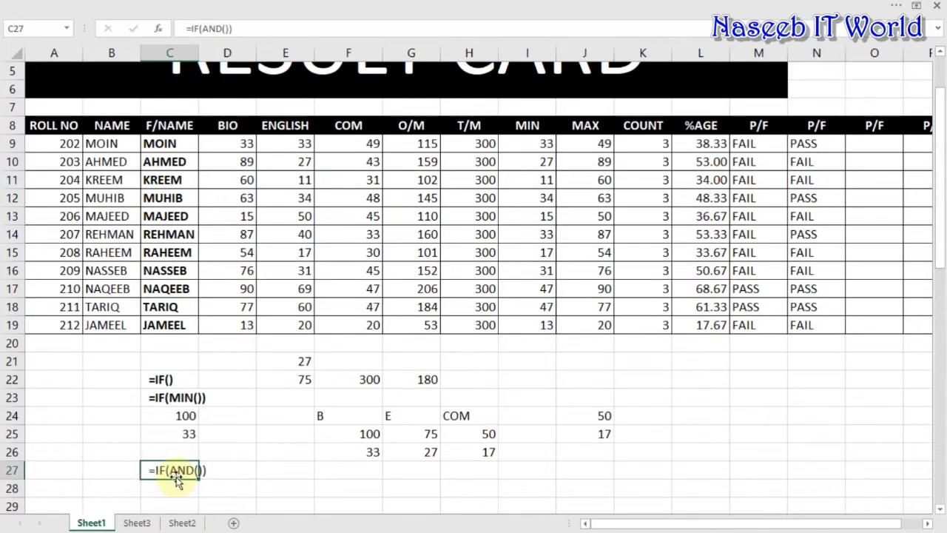
# Start an IF formula with a nested AND in O9, using D9>=33 as the first condition for BIO
pyautogui.moveTo(353, 436); pyautogui.dragTo(459, 451)
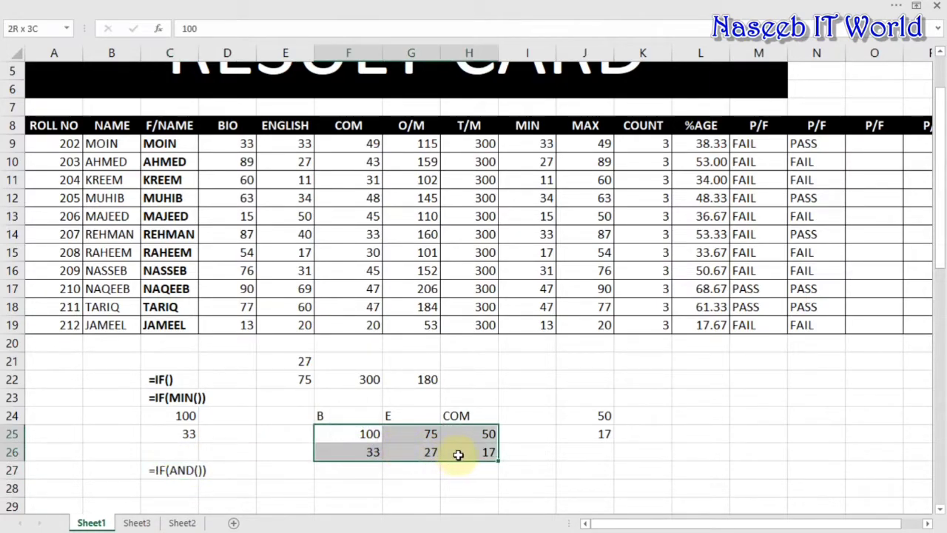
pyautogui.click(876, 145)
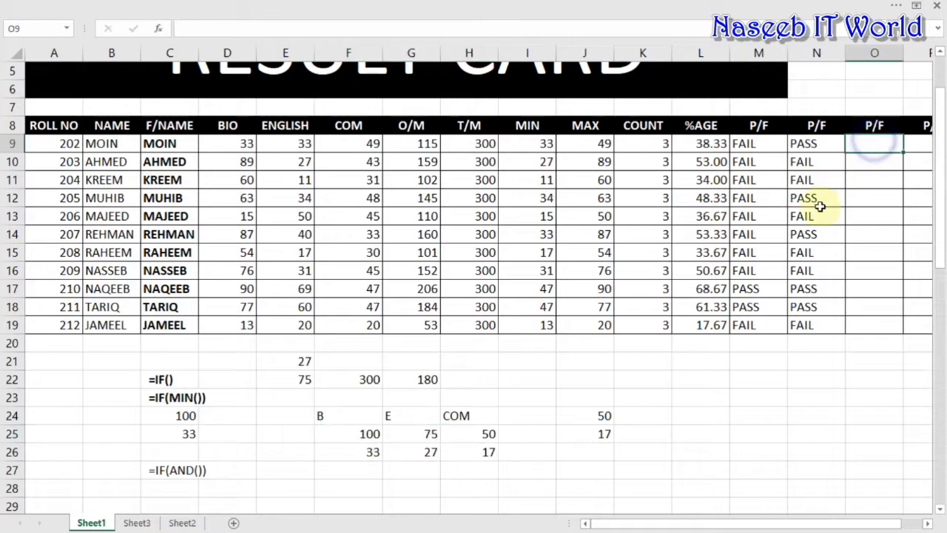
pyautogui.write('=IF(')
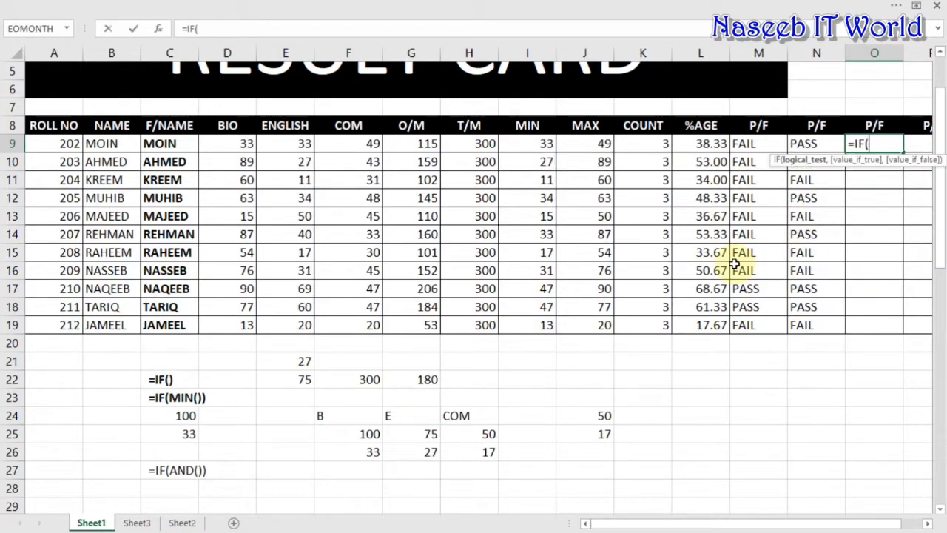
pyautogui.write('AND(')
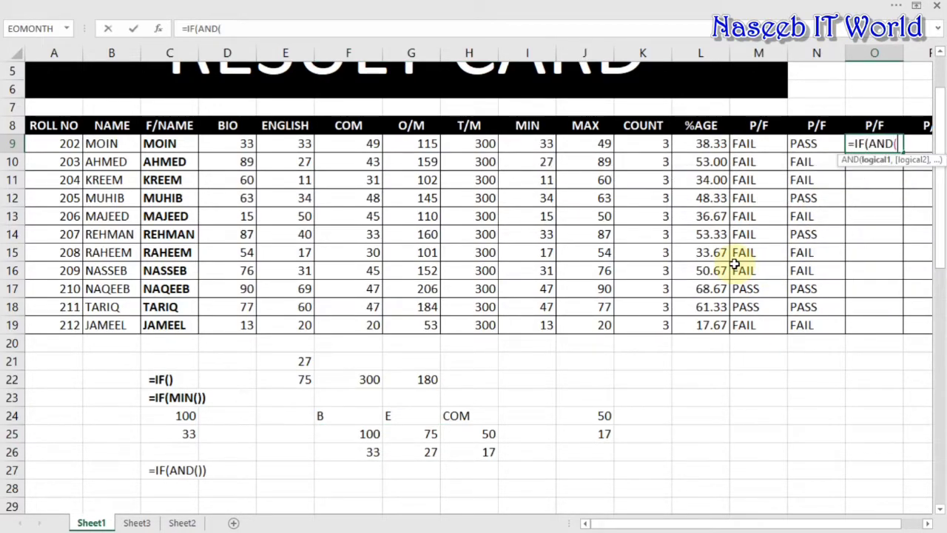
pyautogui.click(244, 143)
pyautogui.write('>')
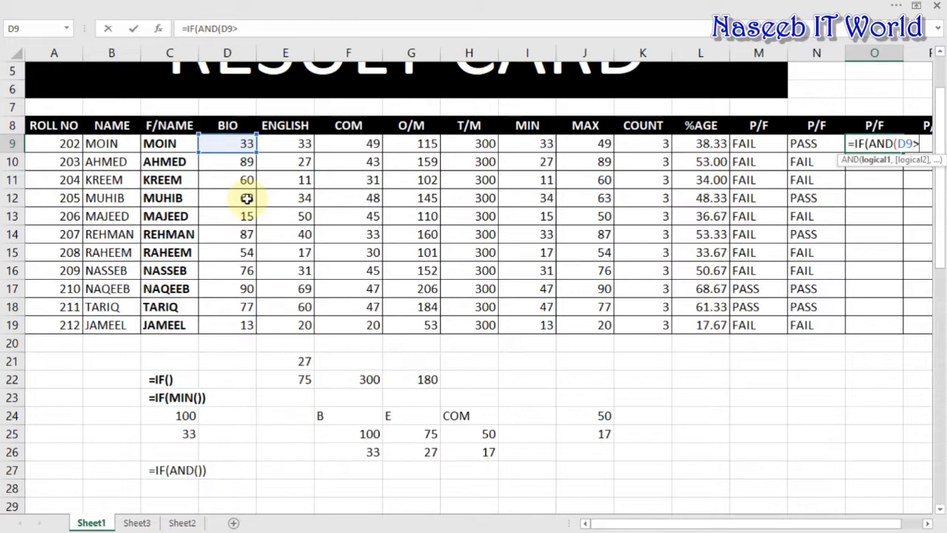
pyautogui.write('=33')
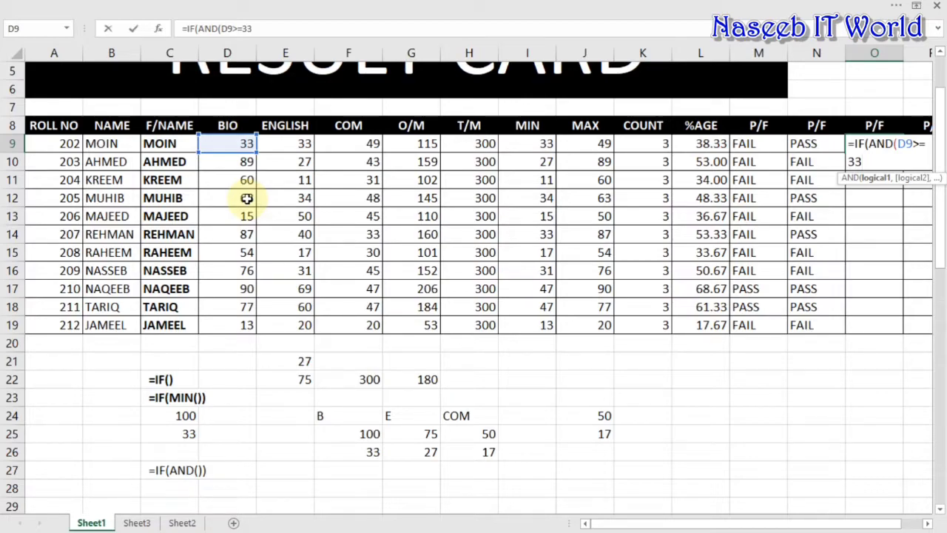
pyautogui.write(',')
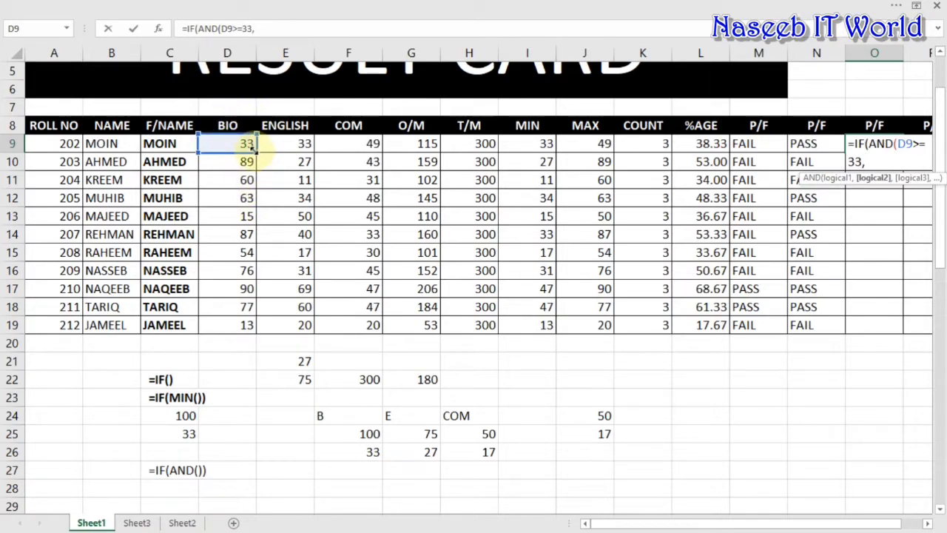
# Add the ENGLISH condition E9>=27 and the COM condition F9>=17 to the AND test in O9 and close its parenthesis
pyautogui.click(292, 143)
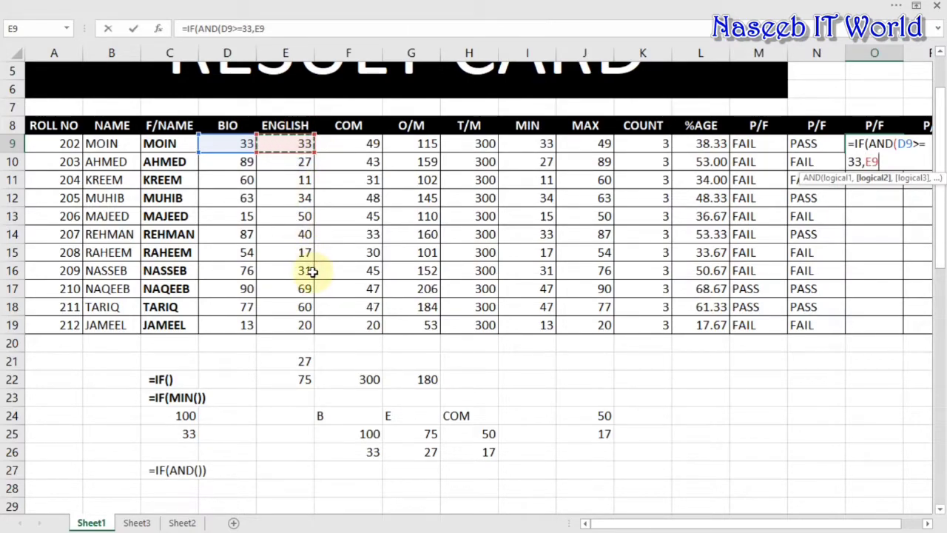
pyautogui.write('>=27')
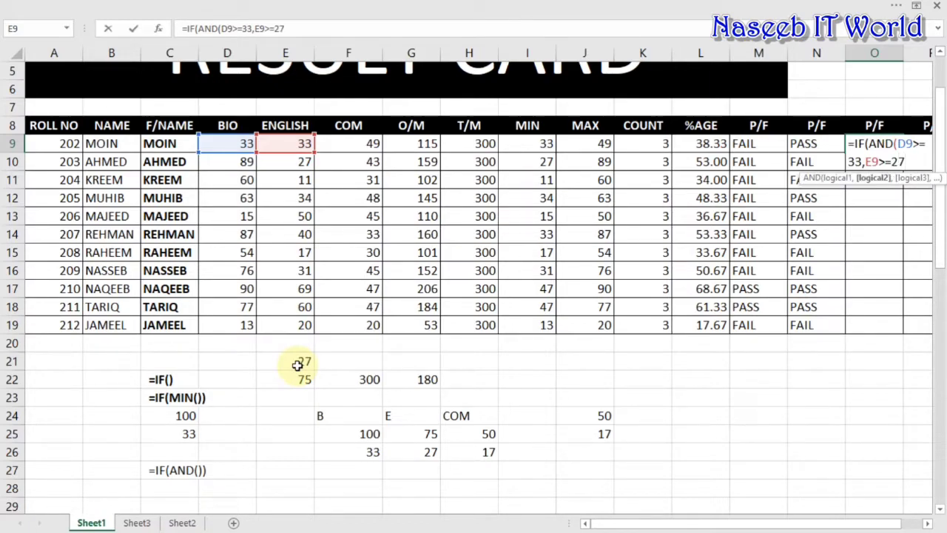
pyautogui.write(',')
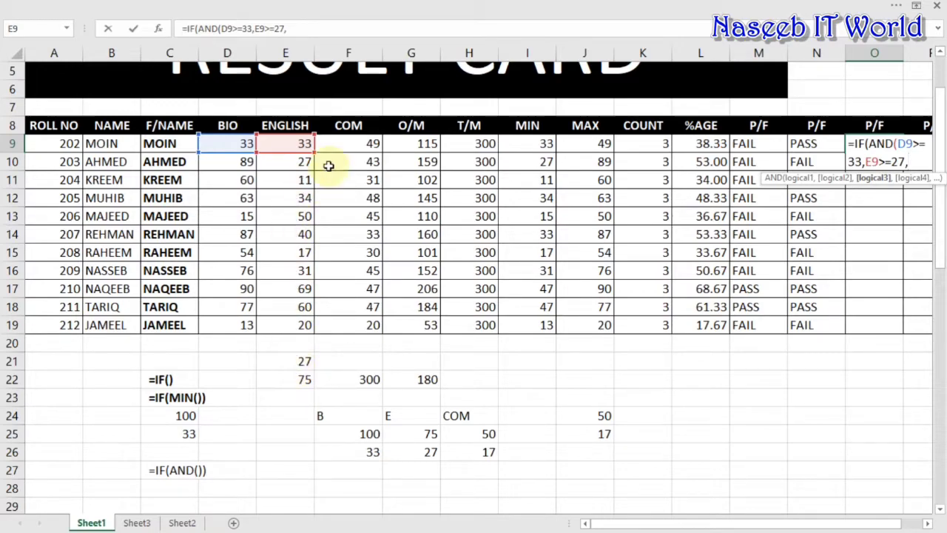
pyautogui.click(353, 143)
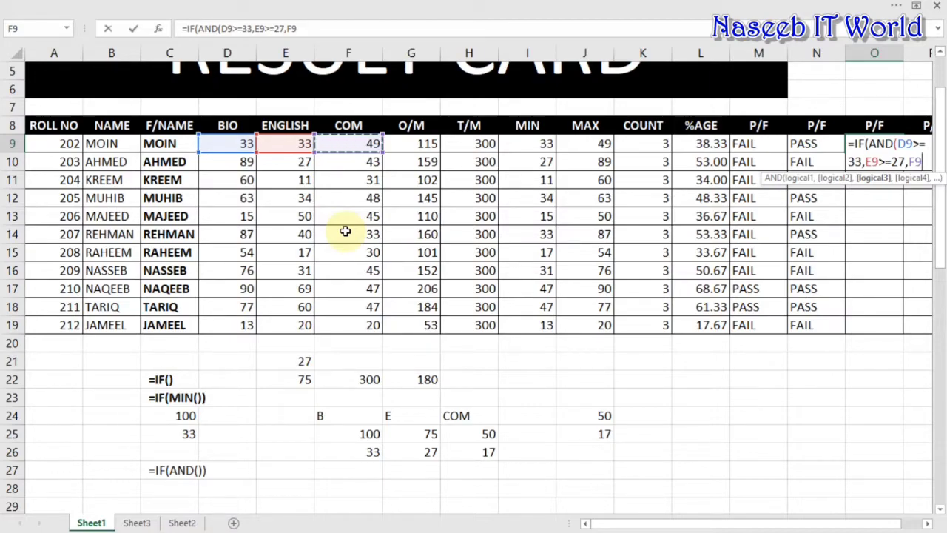
pyautogui.write('>')
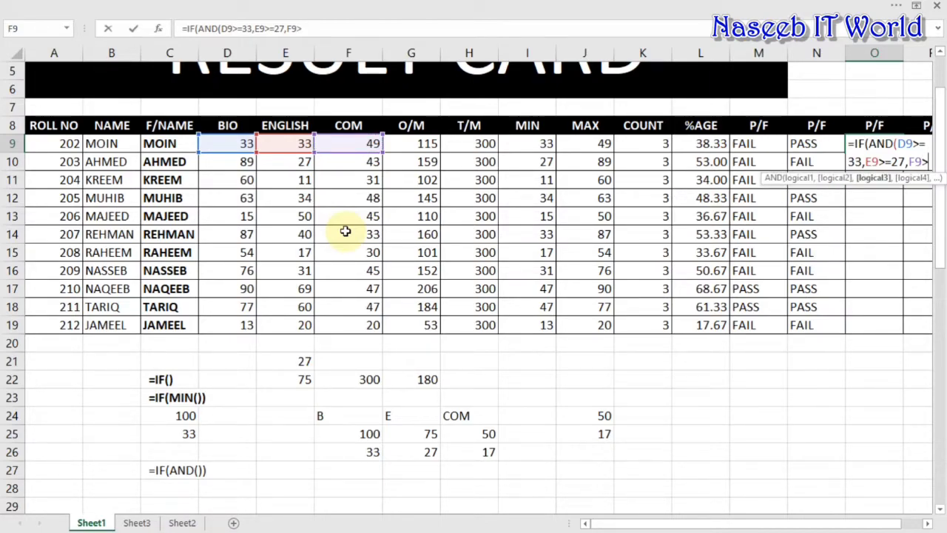
pyautogui.write('=')
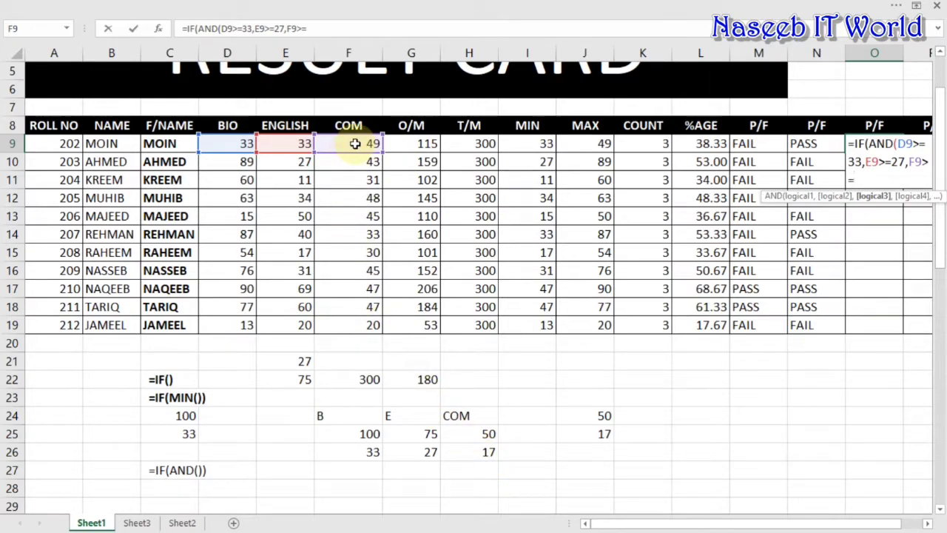
pyautogui.write('7')
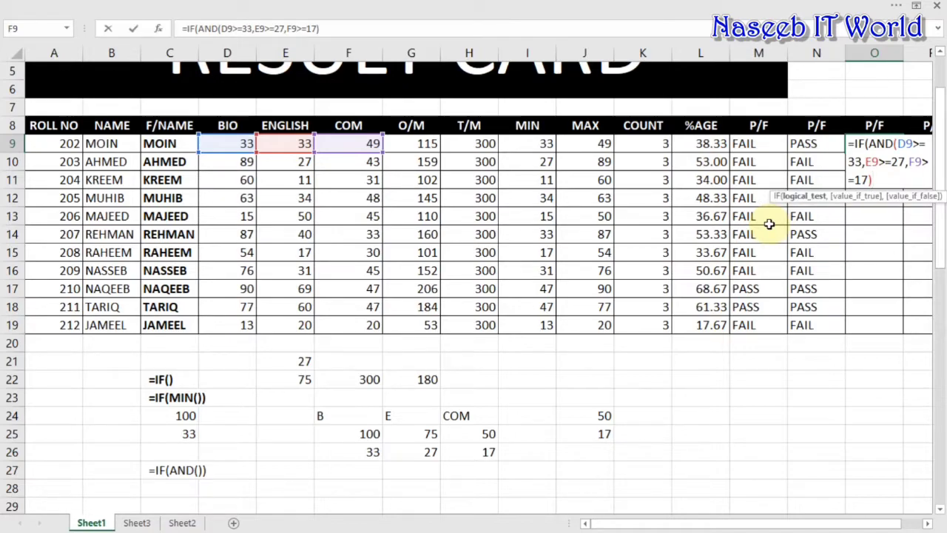
# Complete the IF formula in O9 with "PASS" as the true value and "FAIL" as the false value, and enter it
pyautogui.write(',')
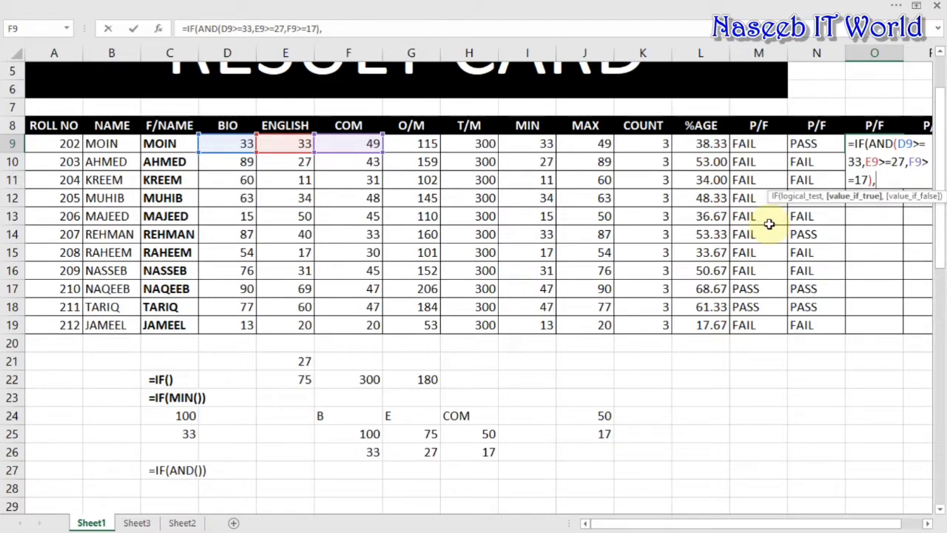
pyautogui.write('"')
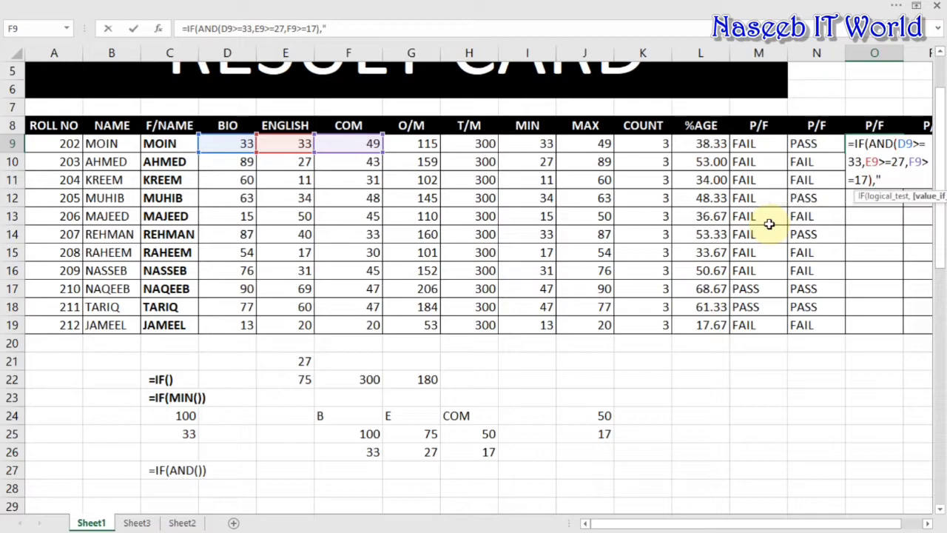
pyautogui.write('PASS')
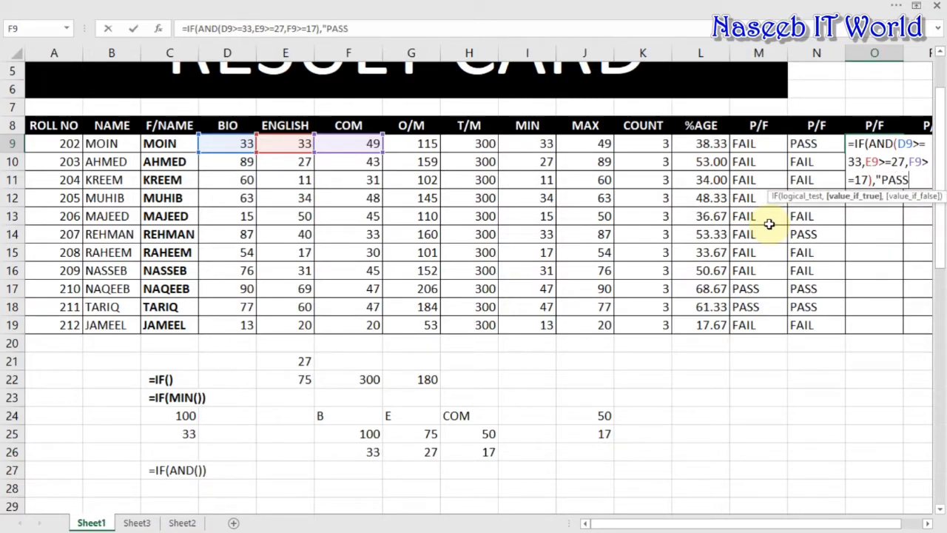
pyautogui.write('","')
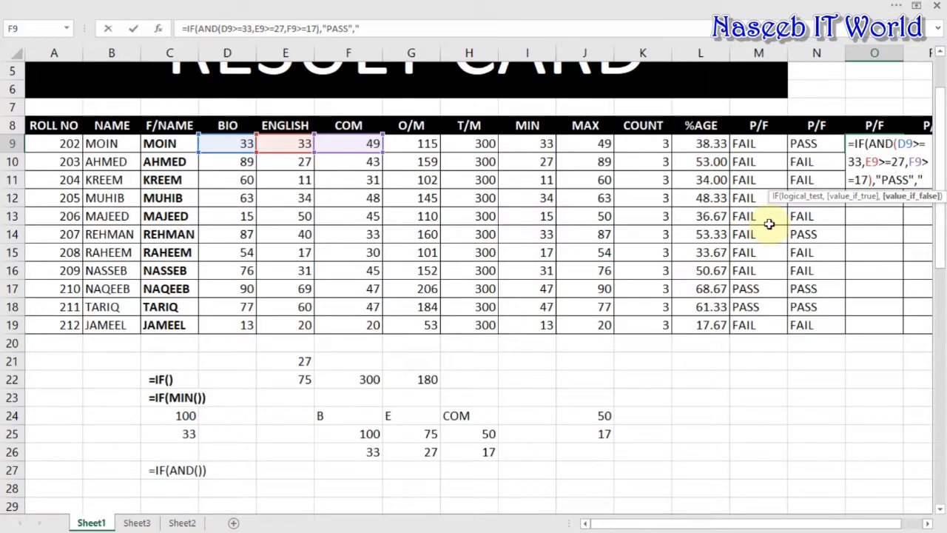
pyautogui.write('FAIL')
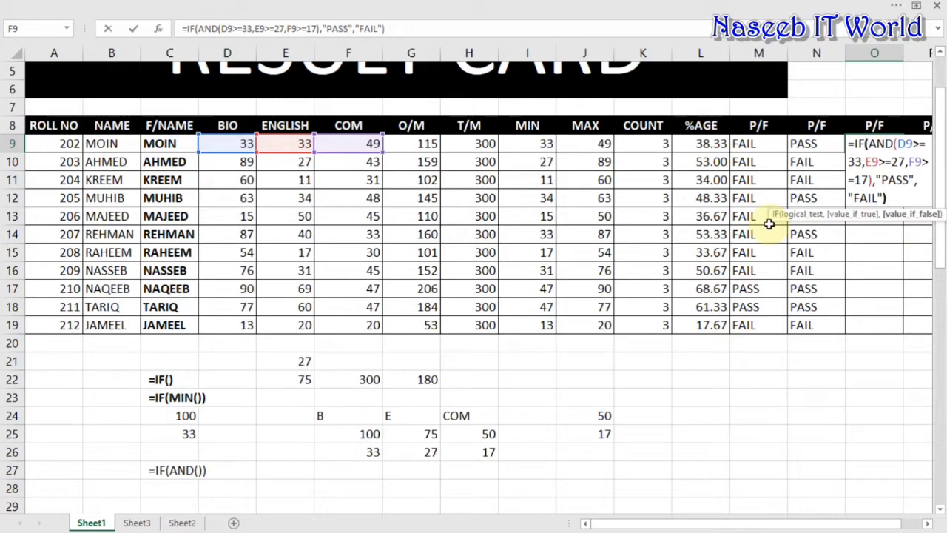
pyautogui.write('")')
pyautogui.press('Return')
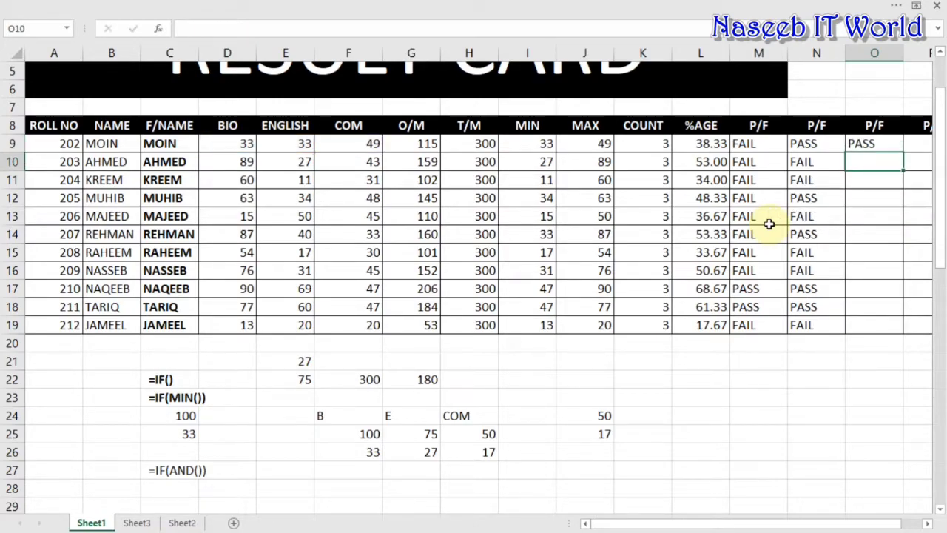
# Compare the BIO, ENGLISH and COM marks in row 9 with the passing marks in row 26 and the result in O9
pyautogui.click(862, 143)
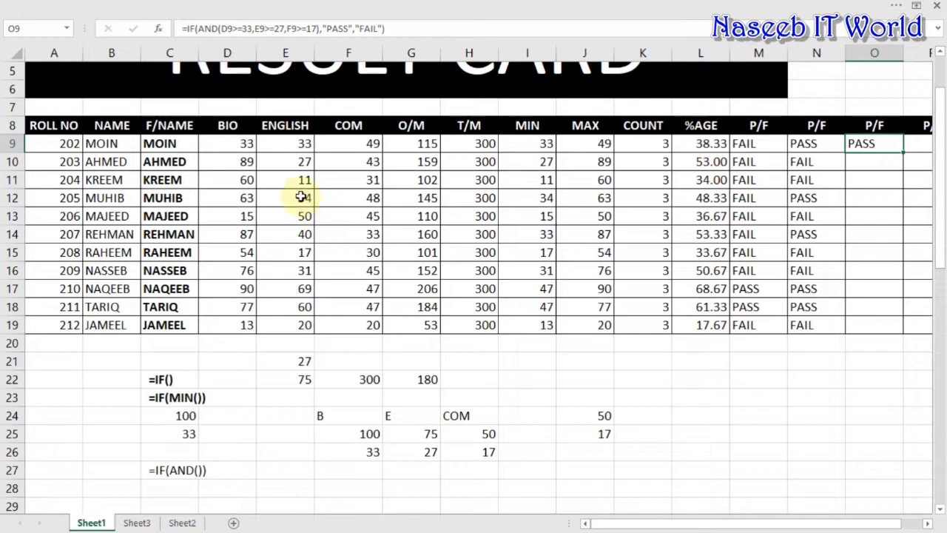
pyautogui.click(360, 454)
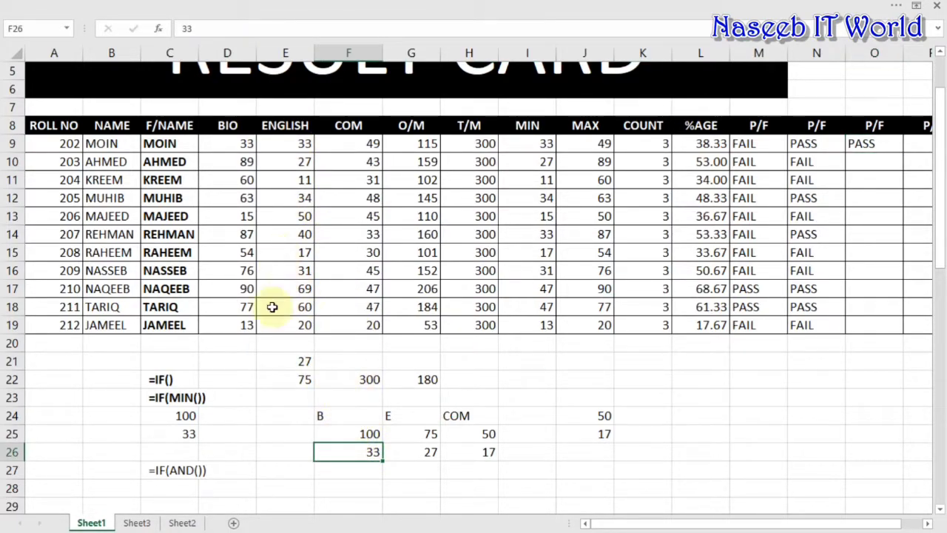
pyautogui.click(244, 142)
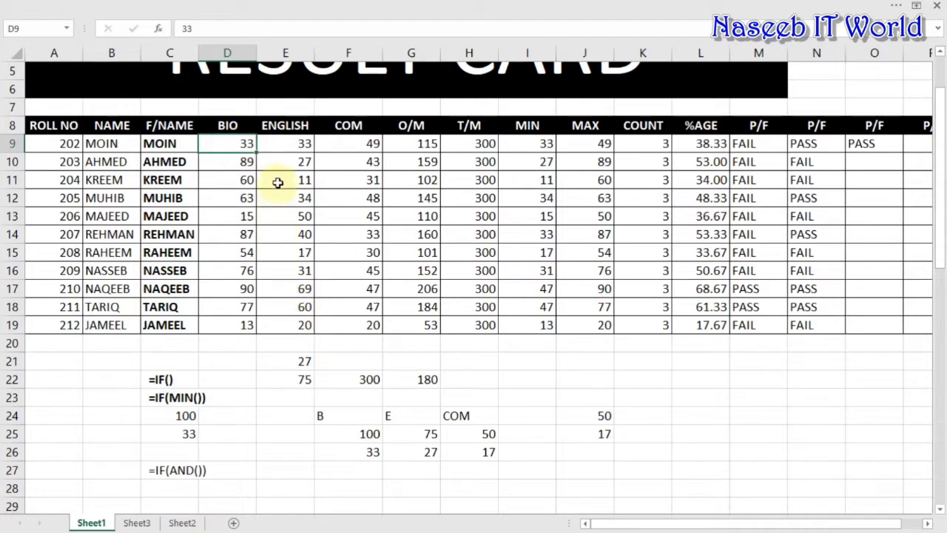
pyautogui.click(290, 144)
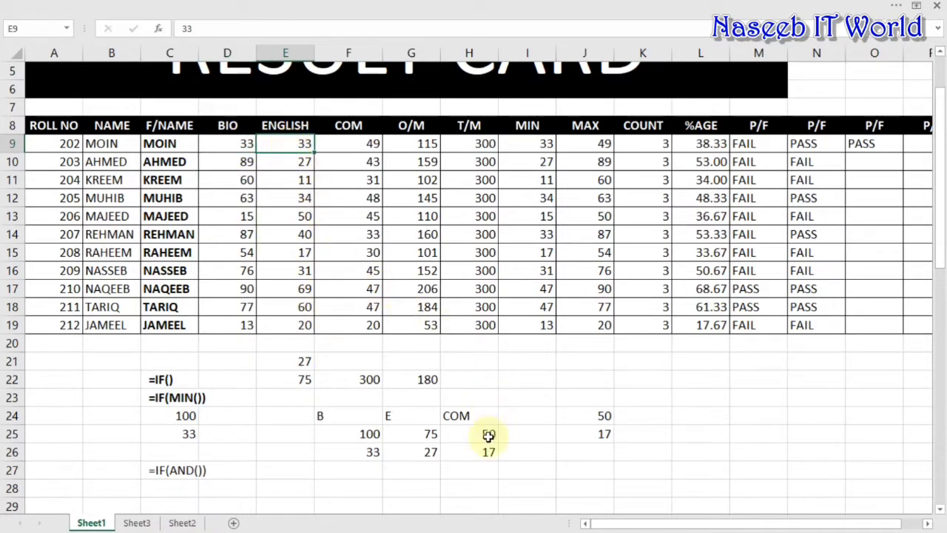
pyautogui.click(338, 126)
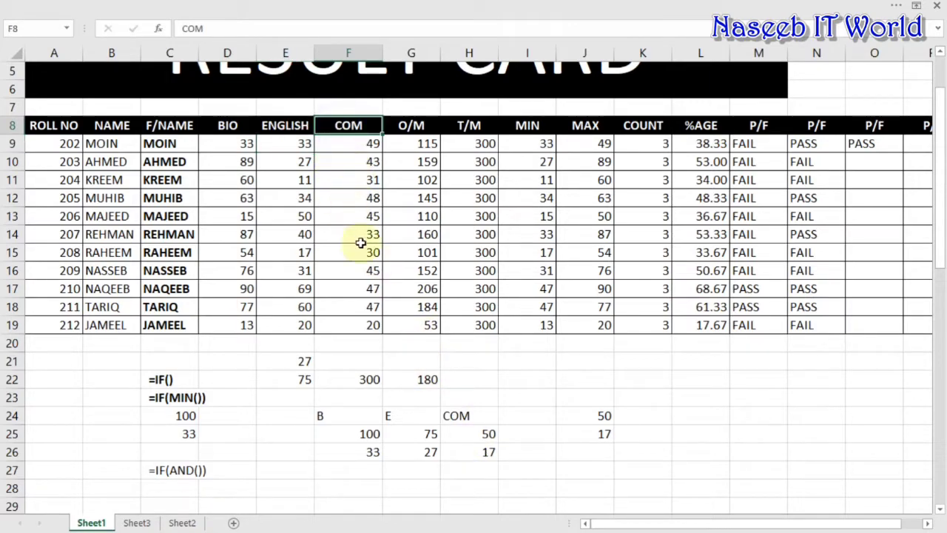
pyautogui.click(462, 451)
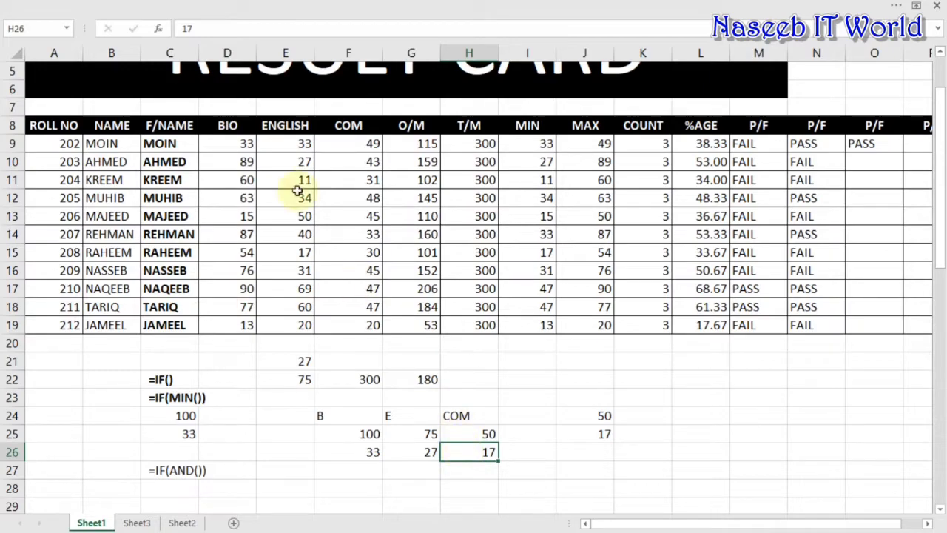
pyautogui.click(339, 143)
pyautogui.moveTo(231, 143); pyautogui.dragTo(360, 145)
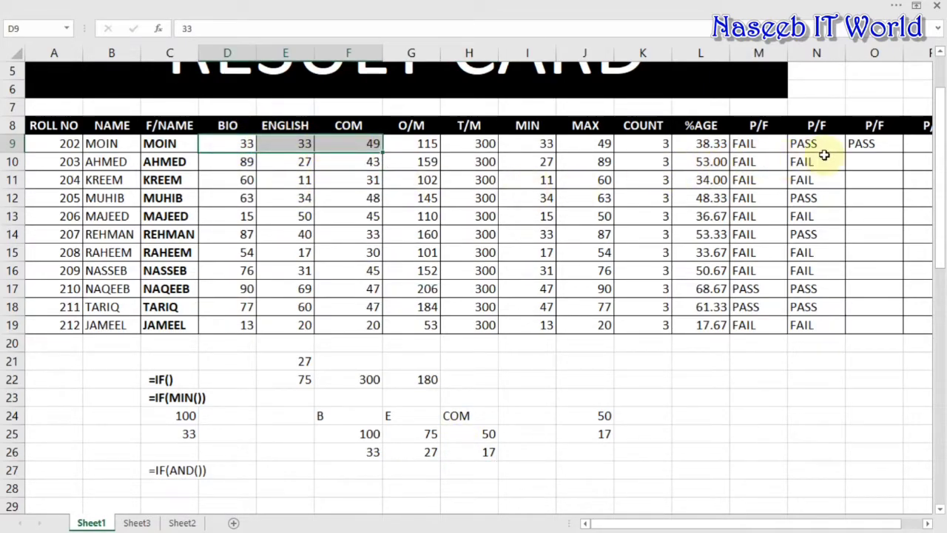
pyautogui.click(858, 144)
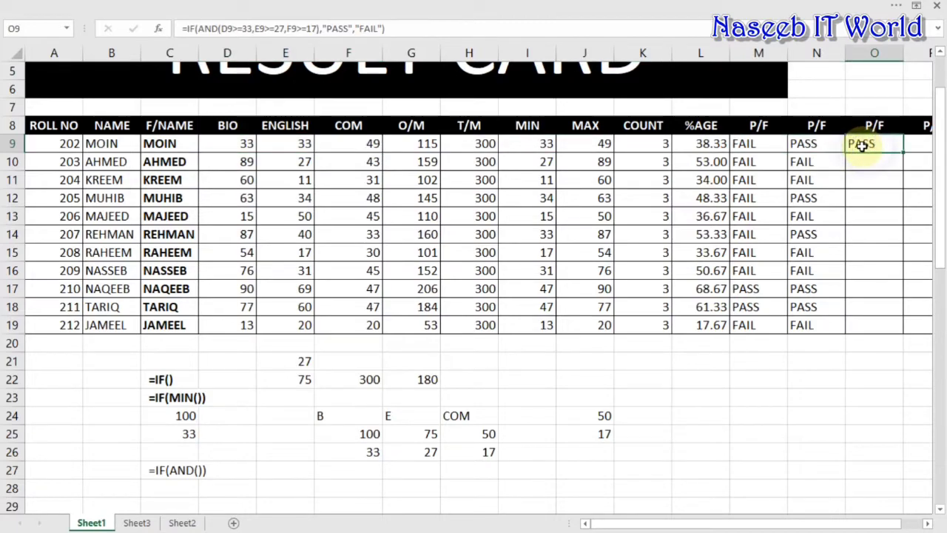
# Test the O9 formula with a BIO mark of 32 in D9, and restore the mark to 33
pyautogui.doubleClick(222, 145)
pyautogui.press('BackSpace')
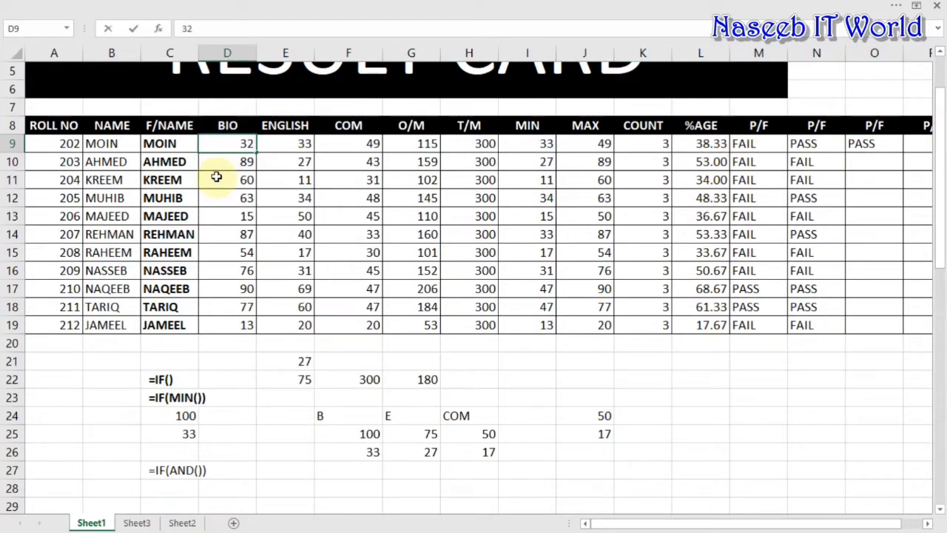
pyautogui.write('2')
pyautogui.press('Return')
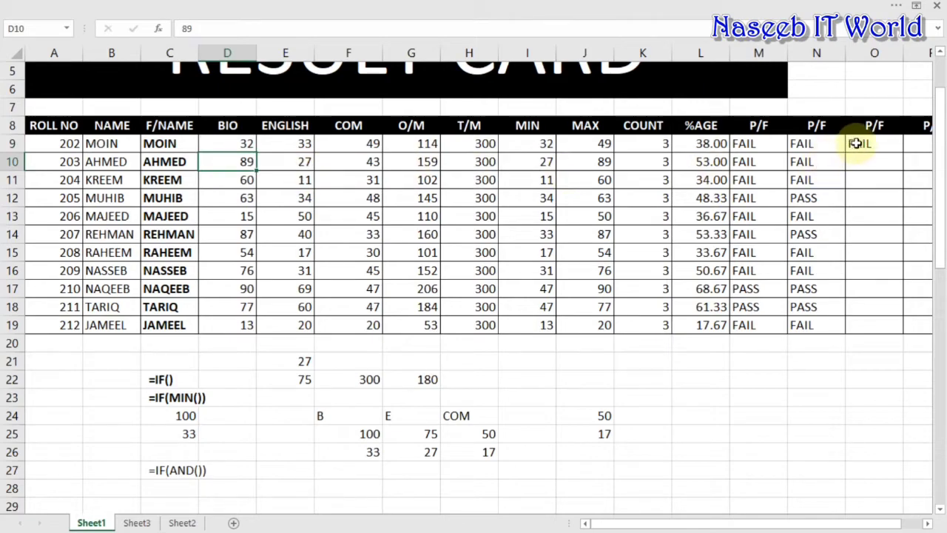
pyautogui.click(858, 143)
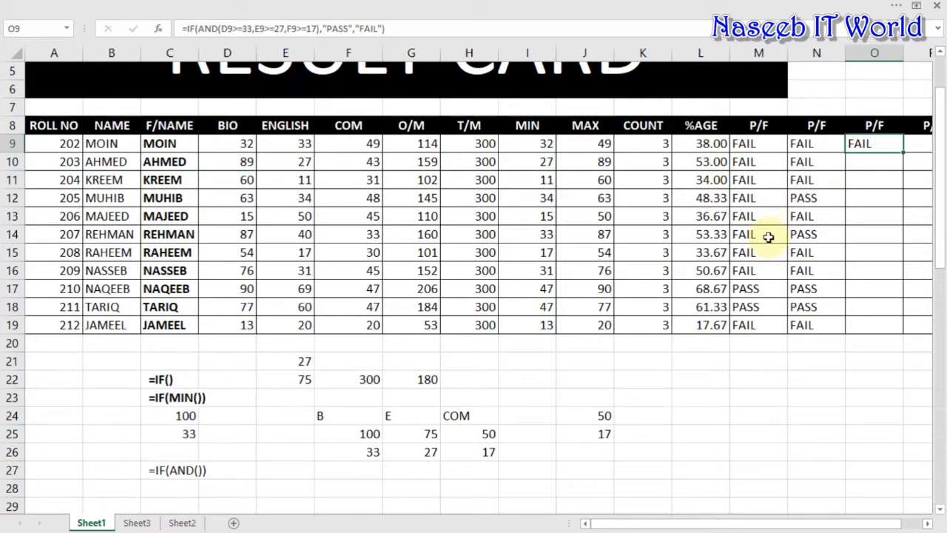
pyautogui.click(240, 142)
pyautogui.write('33')
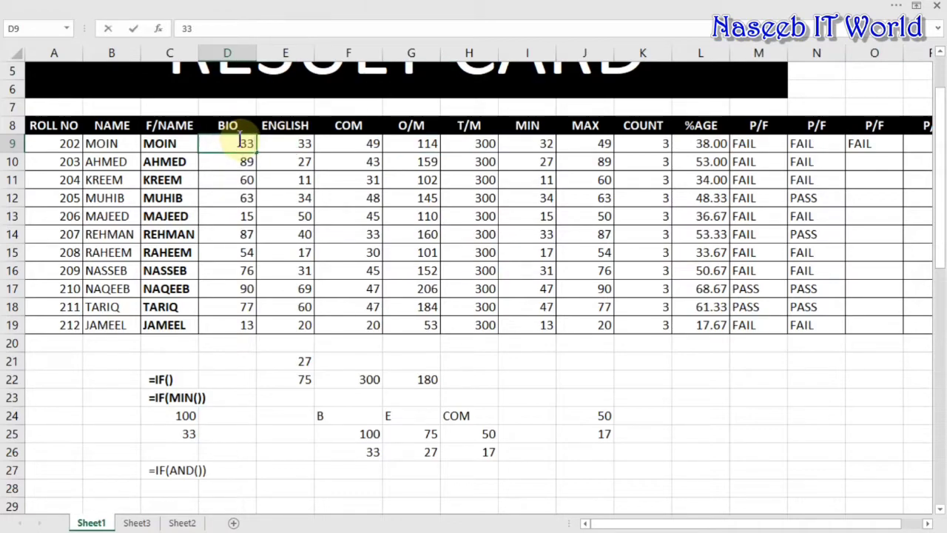
pyautogui.press('Return')
# Set the ENGLISH mark in E9 to 27 and check the formula result in O9
pyautogui.click(294, 136)
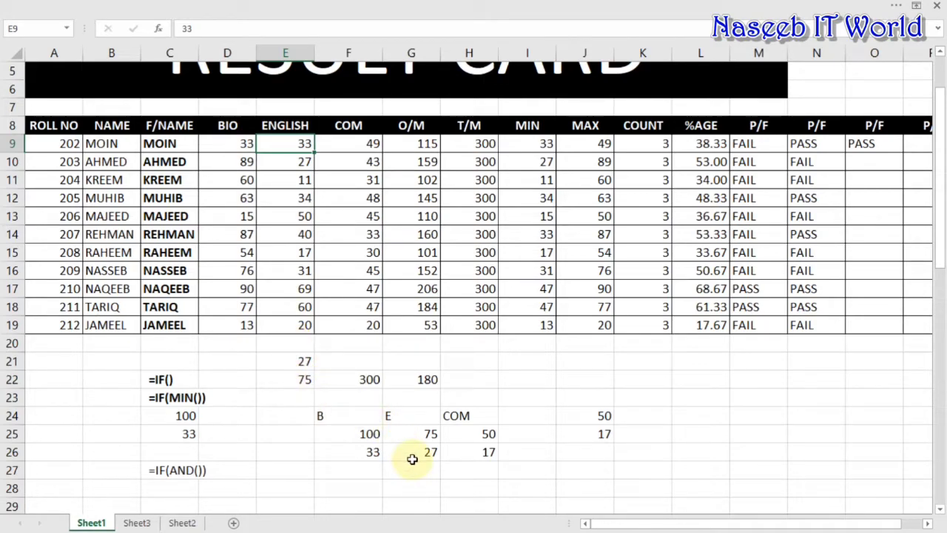
pyautogui.write('27')
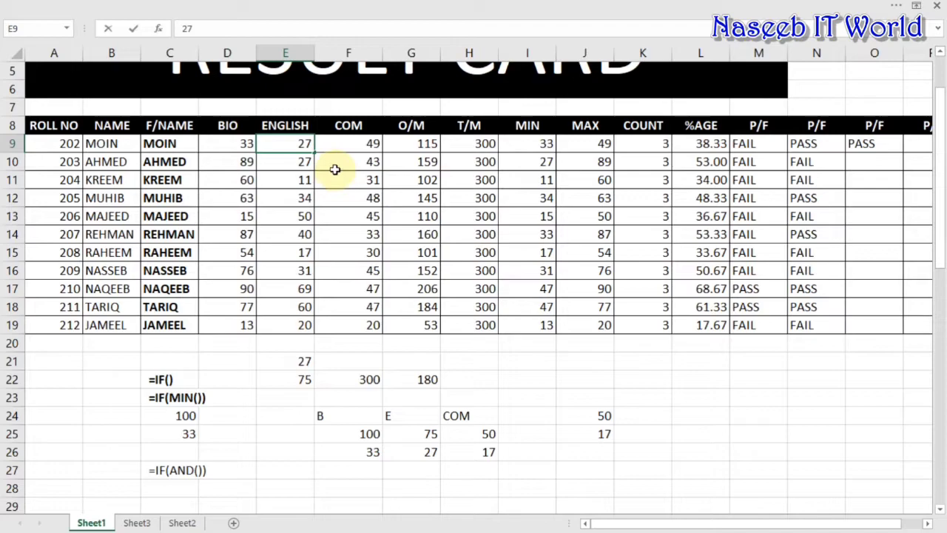
pyautogui.press('Return')
pyautogui.click(856, 143)
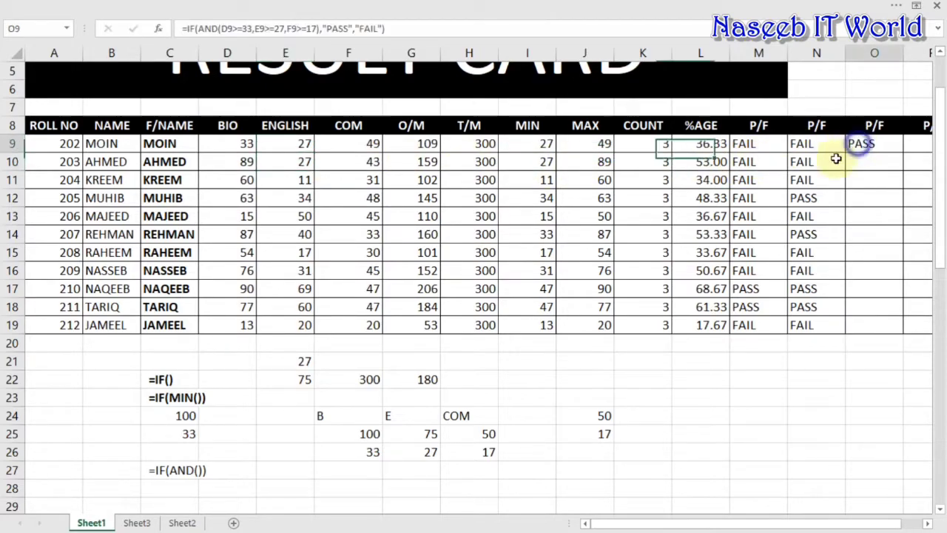
# Test the O9 formula with an ENGLISH mark of 26 in E9, and restore the mark to 27
pyautogui.click(305, 146)
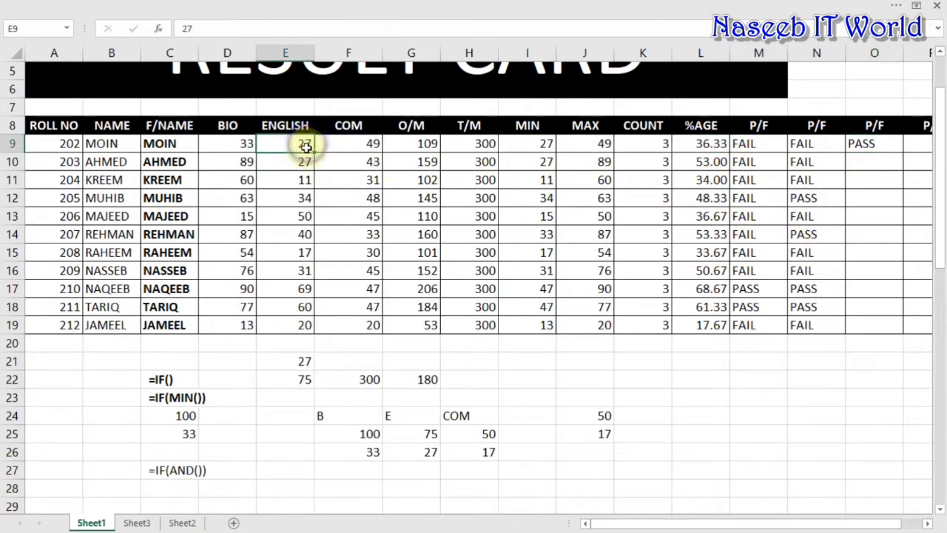
pyautogui.write('26')
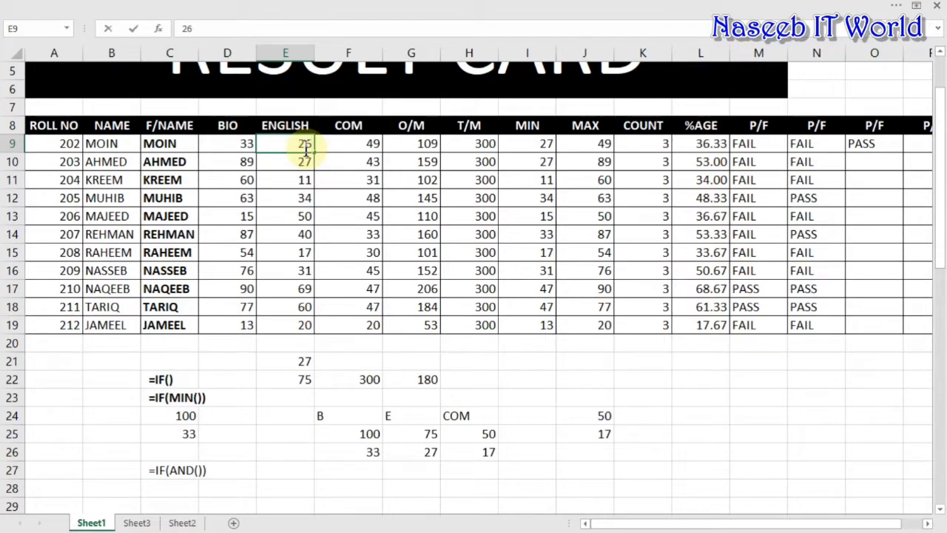
pyautogui.press('Return')
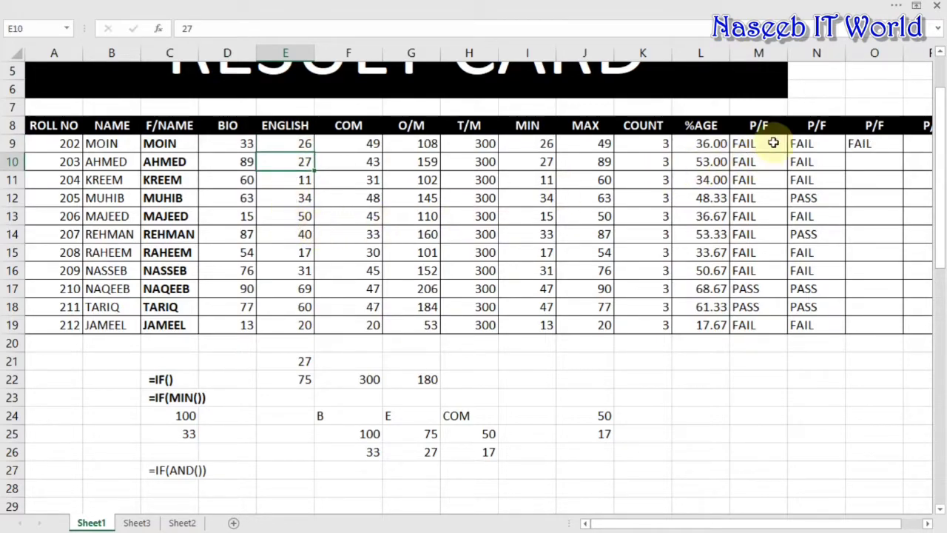
pyautogui.click(291, 143)
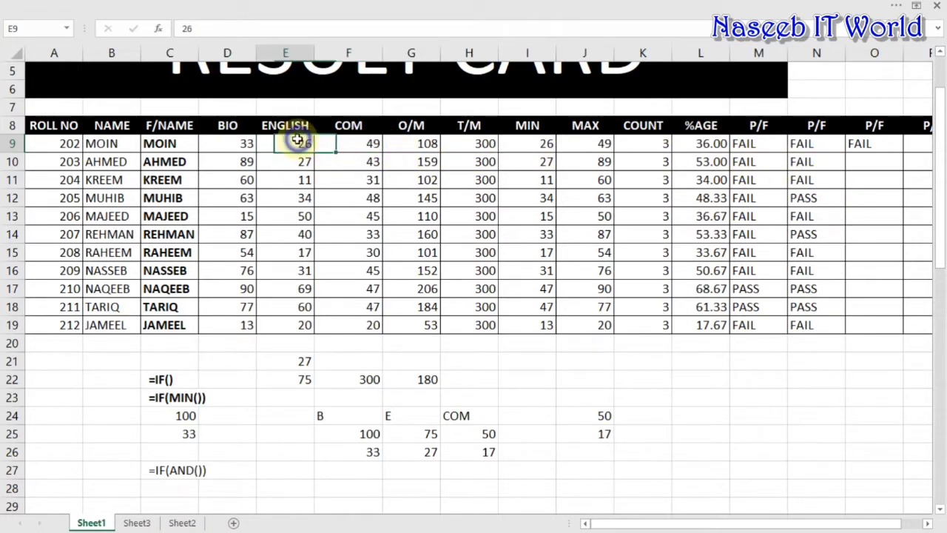
pyautogui.write('27')
pyautogui.press('Return')
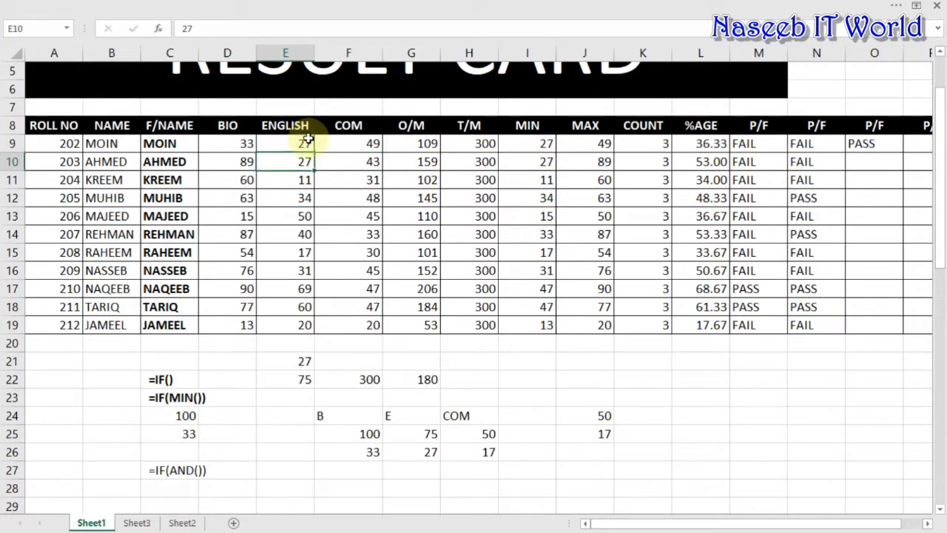
# Set the COM mark in F9 to its passing mark of 17 to test the O9 formula
pyautogui.click(363, 144)
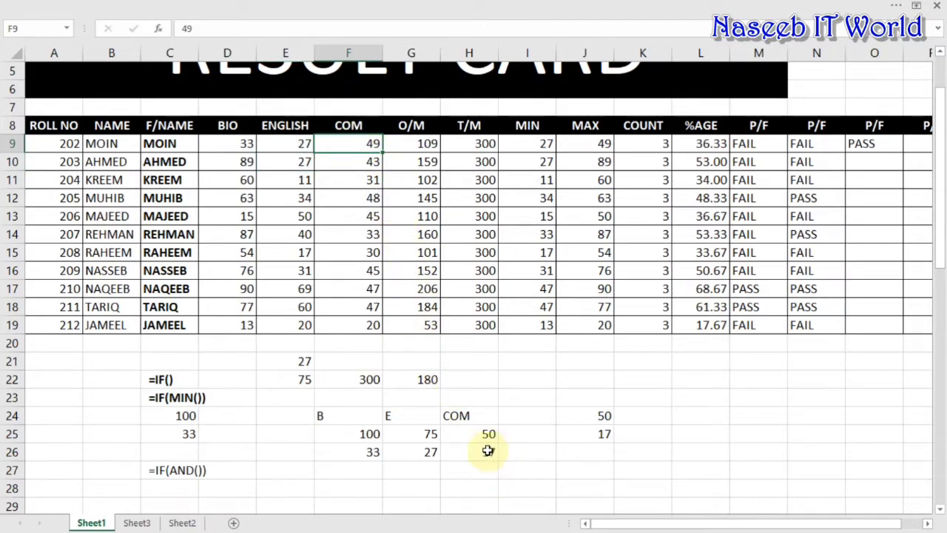
pyautogui.write('17')
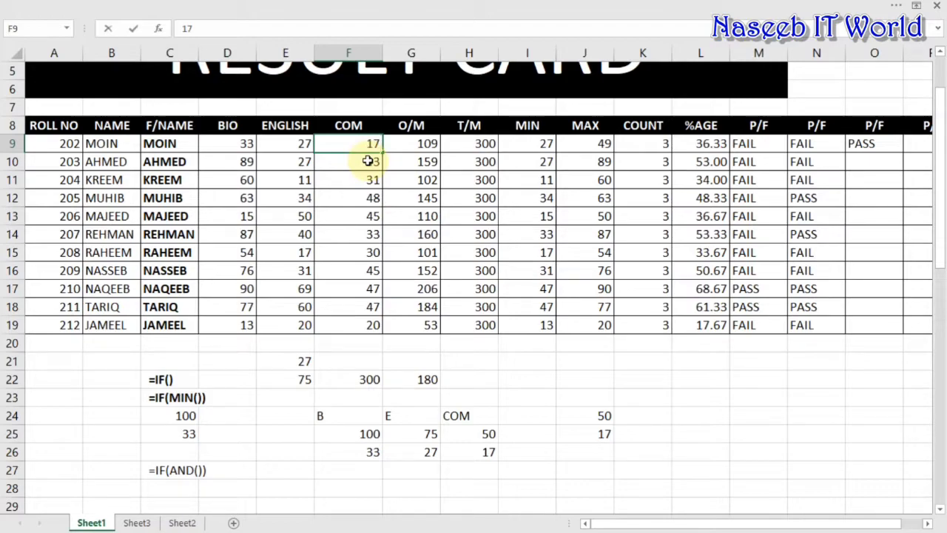
pyautogui.press('Return')
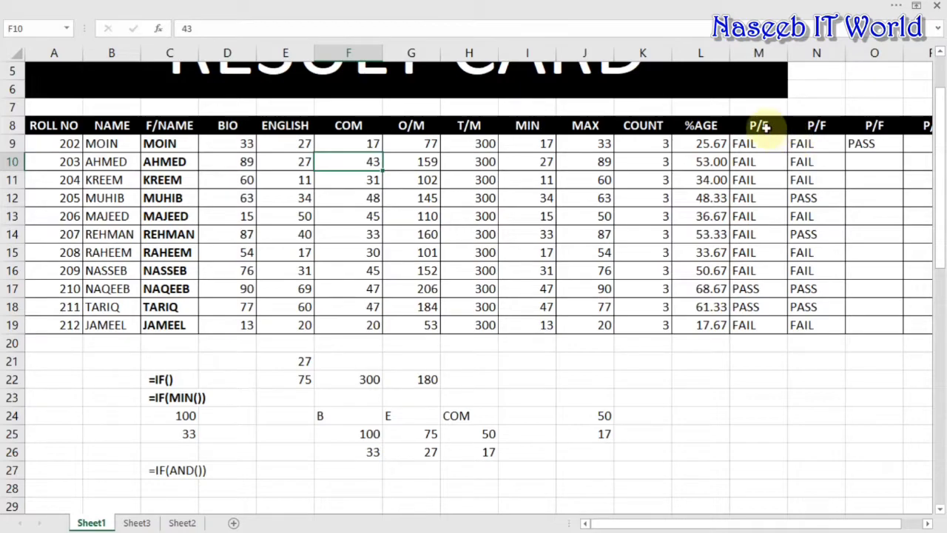
# Set the COM mark in F9 to 16 to test the O9 formula below the passing mark
pyautogui.click(372, 144)
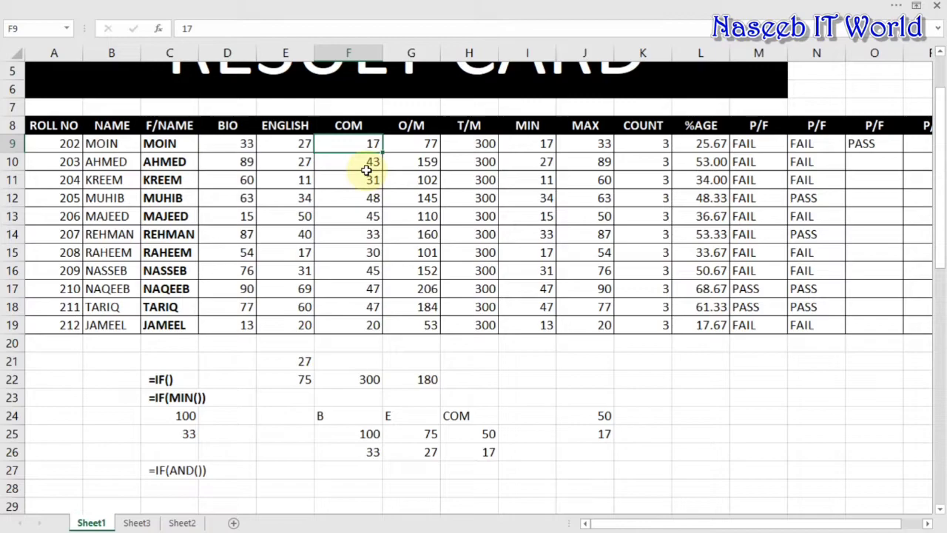
pyautogui.write('16')
pyautogui.press('Return')
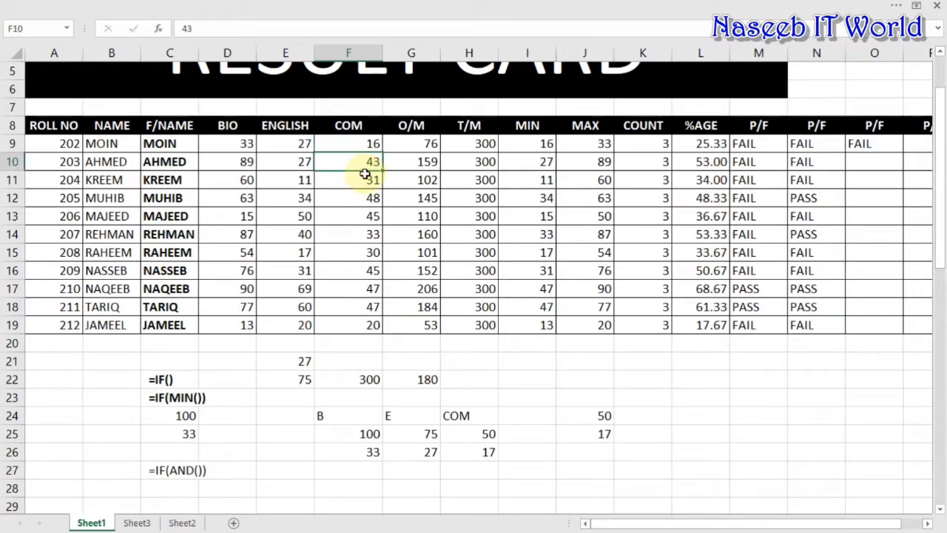
pyautogui.click(368, 143)
# Fill the IF(AND()) formula from O9 down to O19 for all remaining students
pyautogui.click(842, 145)
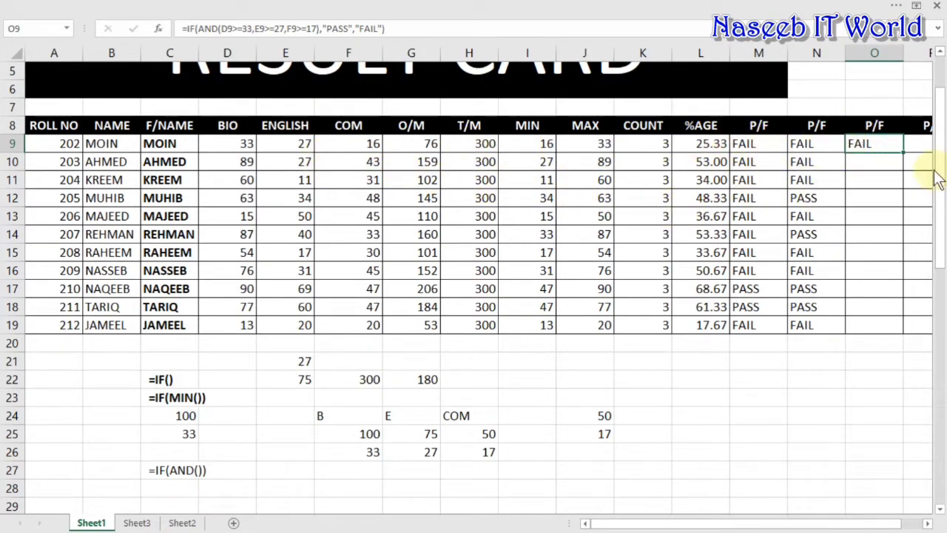
pyautogui.moveTo(904, 152); pyautogui.dragTo(904, 329)
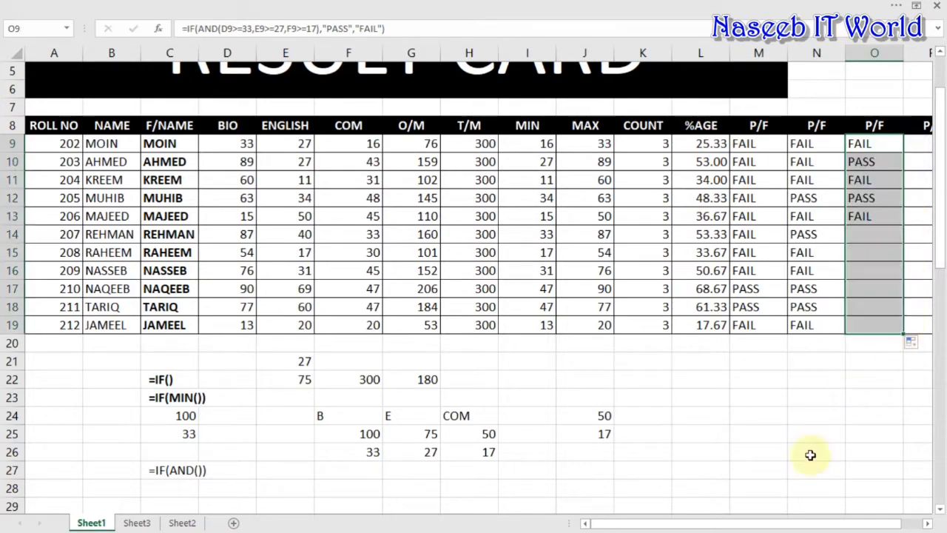
pyautogui.click(783, 296)
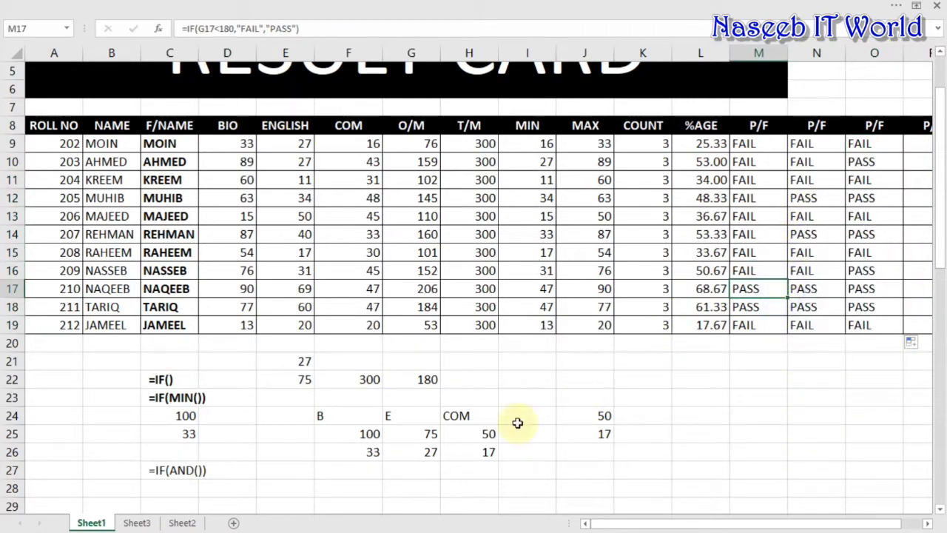
pyautogui.scroll(-3, 269, 474)
pyautogui.scroll(2, 268, 475)
pyautogui.scroll(2, 269, 473)
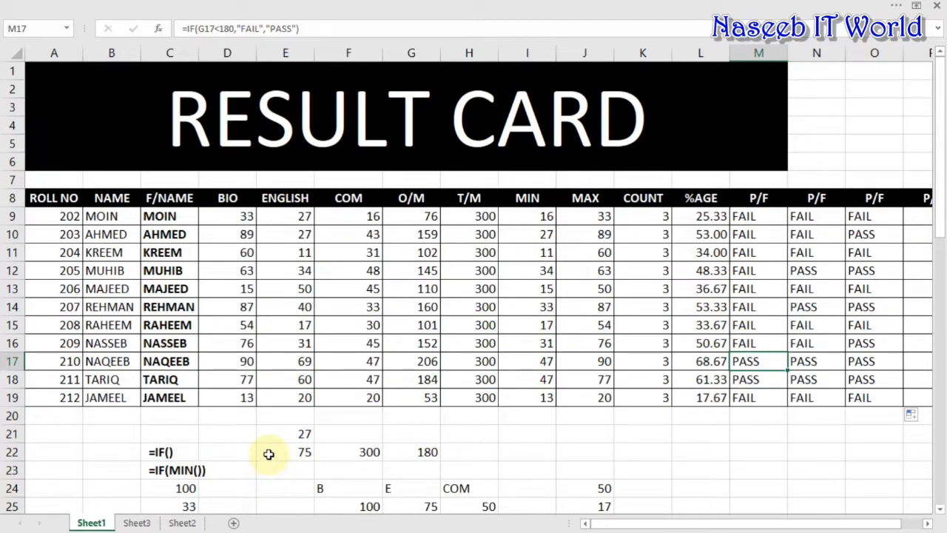
# Enter A as the COM mark in F9 to test the IF(AND()) formula in O9 with an absent student
pyautogui.scroll(-3, 269, 454)
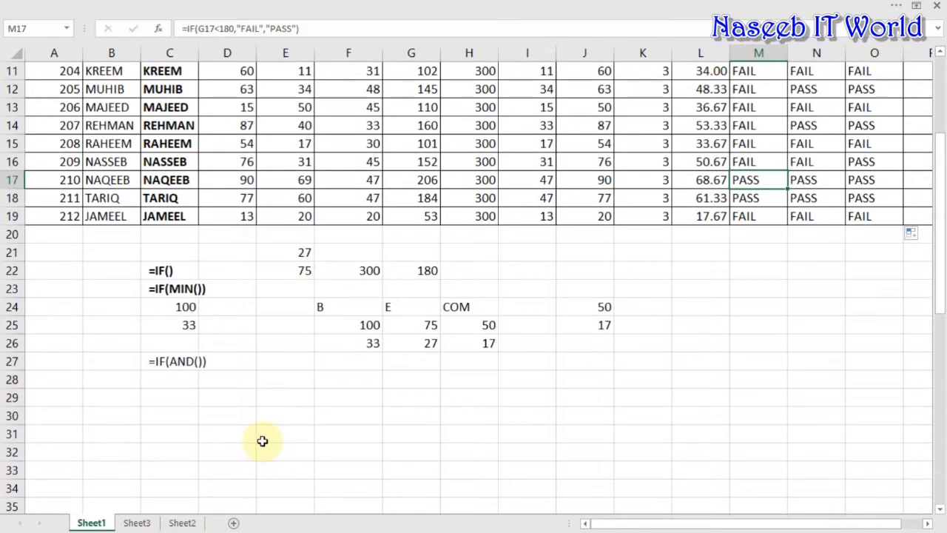
pyautogui.click(180, 362)
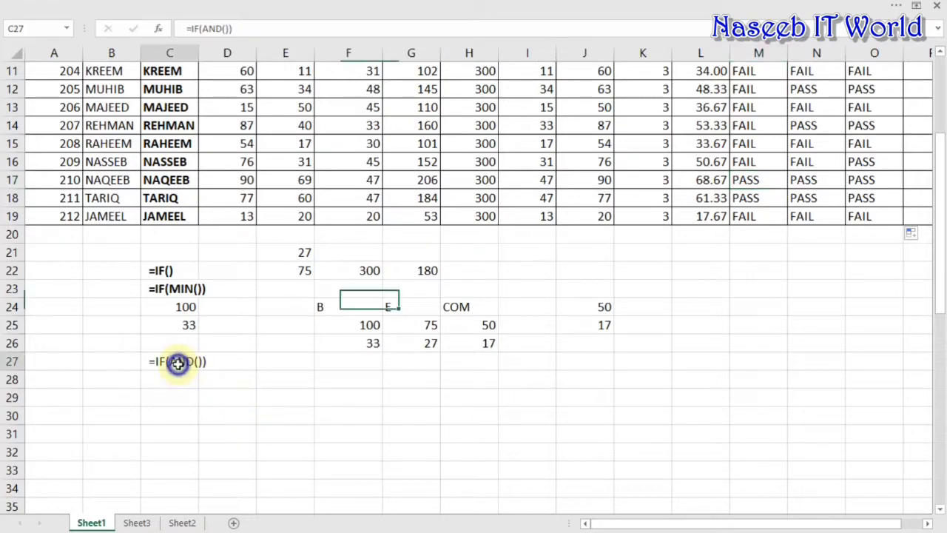
pyautogui.scroll(3, 332, 318)
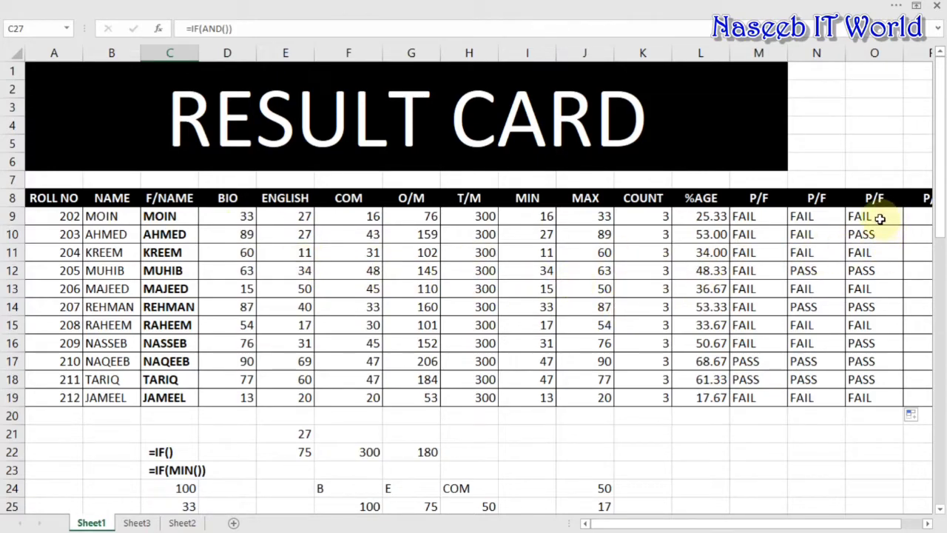
pyautogui.click(361, 215)
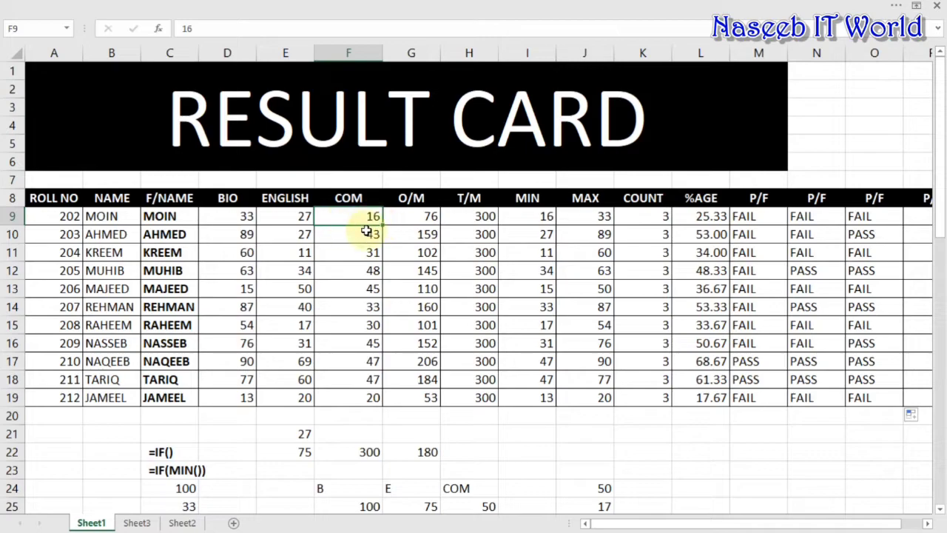
pyautogui.write('A')
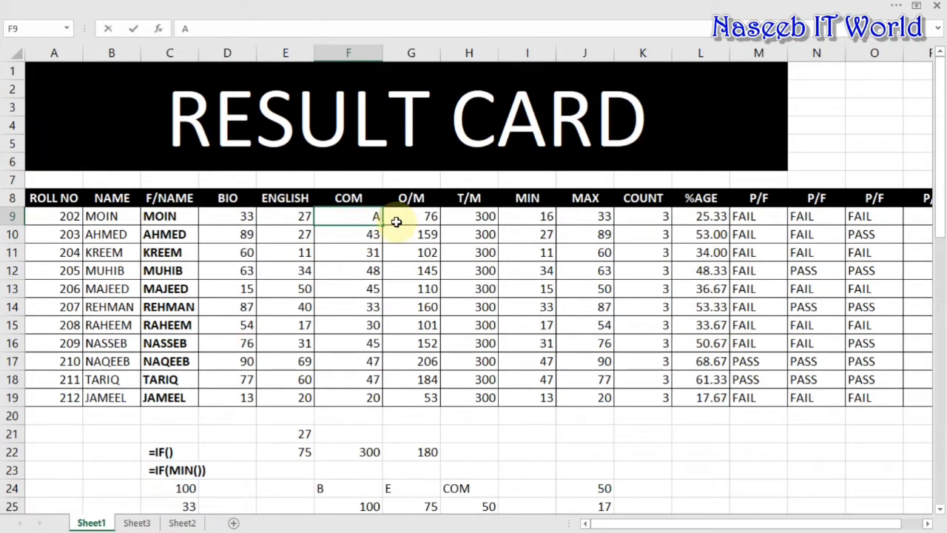
pyautogui.press('Return')
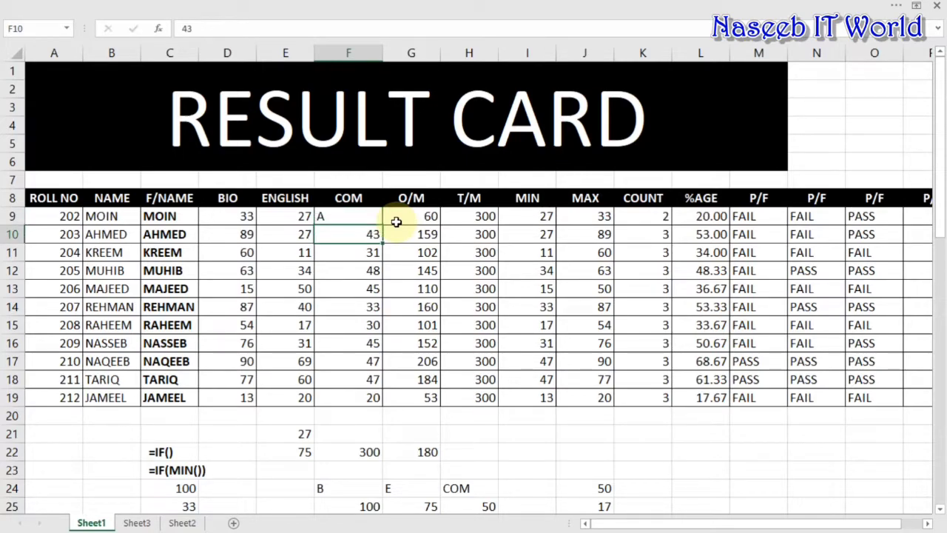
pyautogui.click(344, 215)
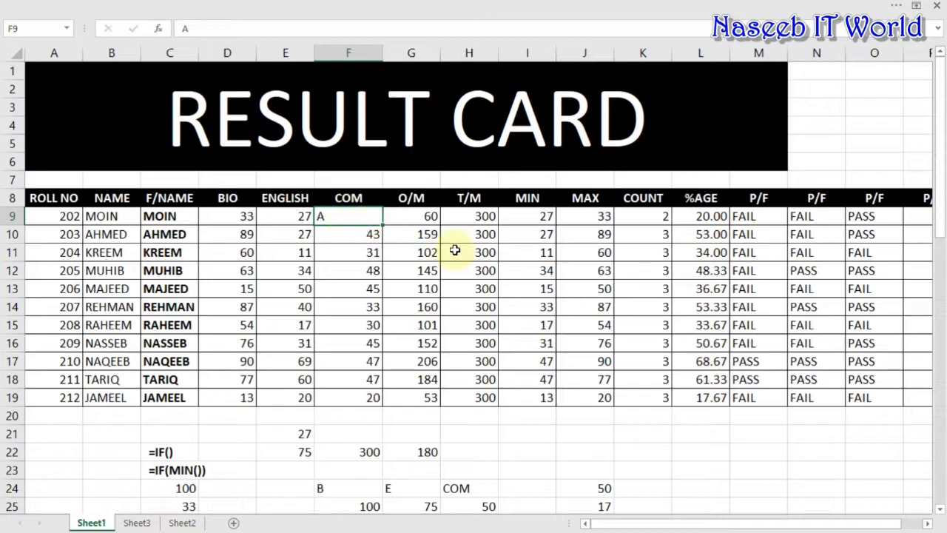
pyautogui.click(858, 216)
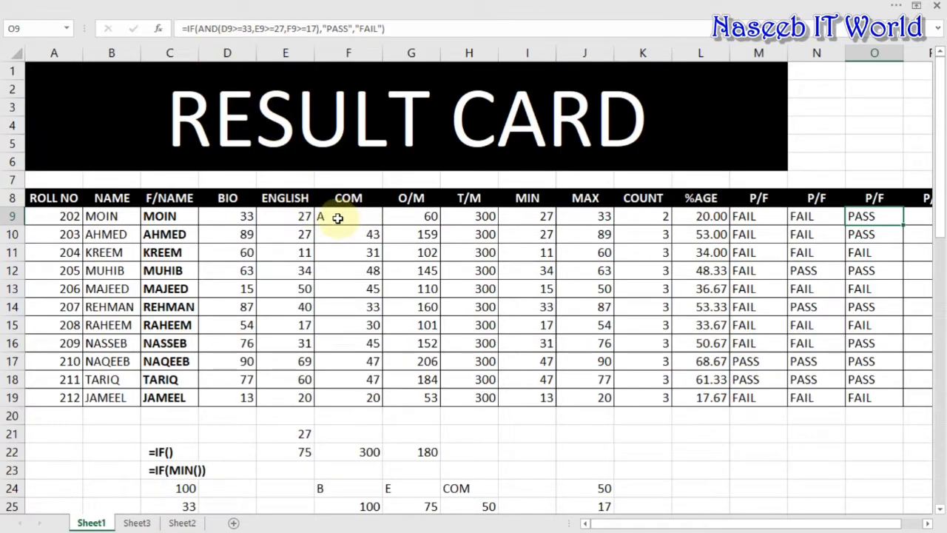
# Note 100 in D76 and A in D77, in the empty area far below the result card
pyautogui.scroll(-7, 290, 220)
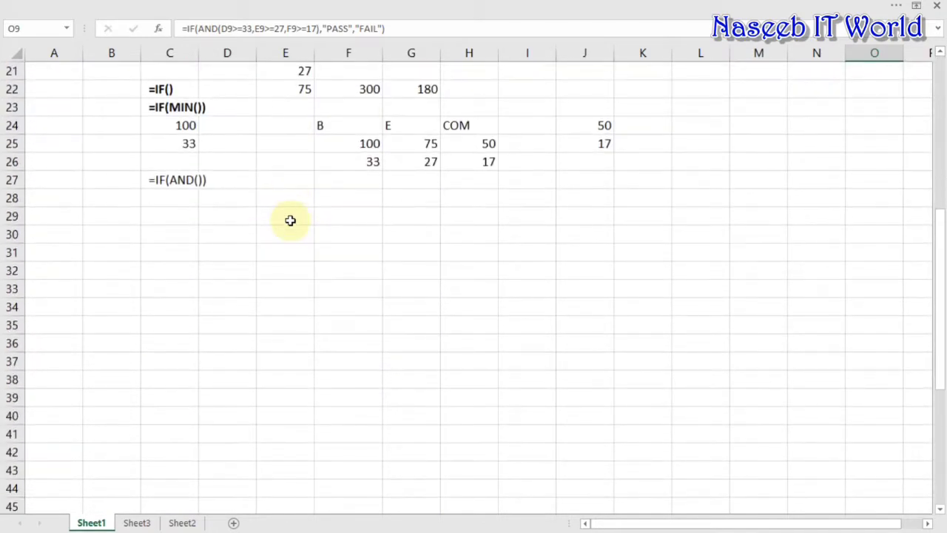
pyautogui.scroll(7, 290, 219)
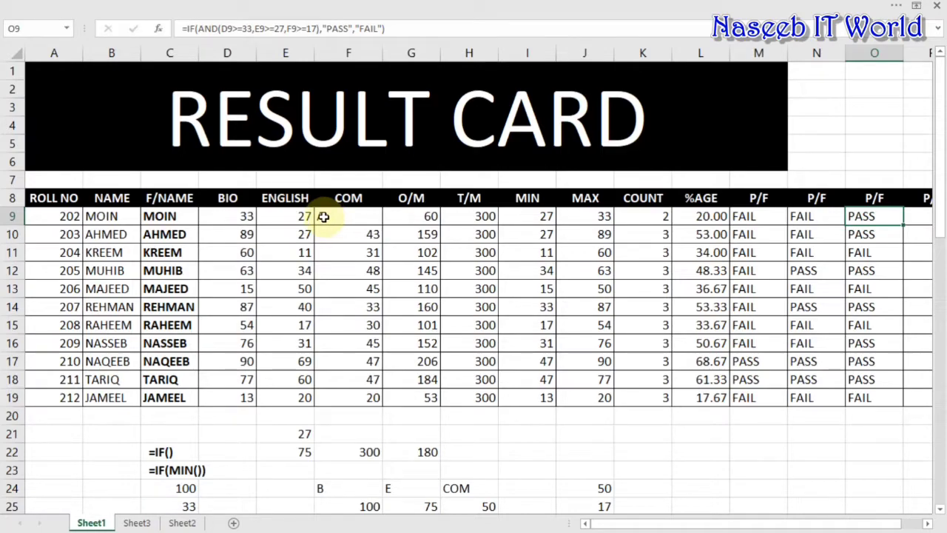
pyautogui.scroll(-20, 323, 216)
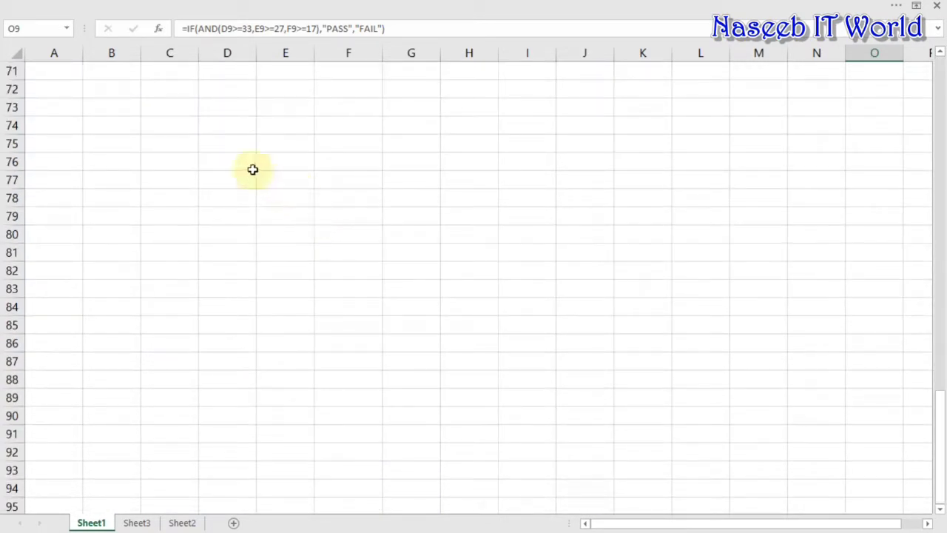
pyautogui.click(238, 166)
pyautogui.doubleClick(238, 166)
pyautogui.write('100')
pyautogui.press('Return')
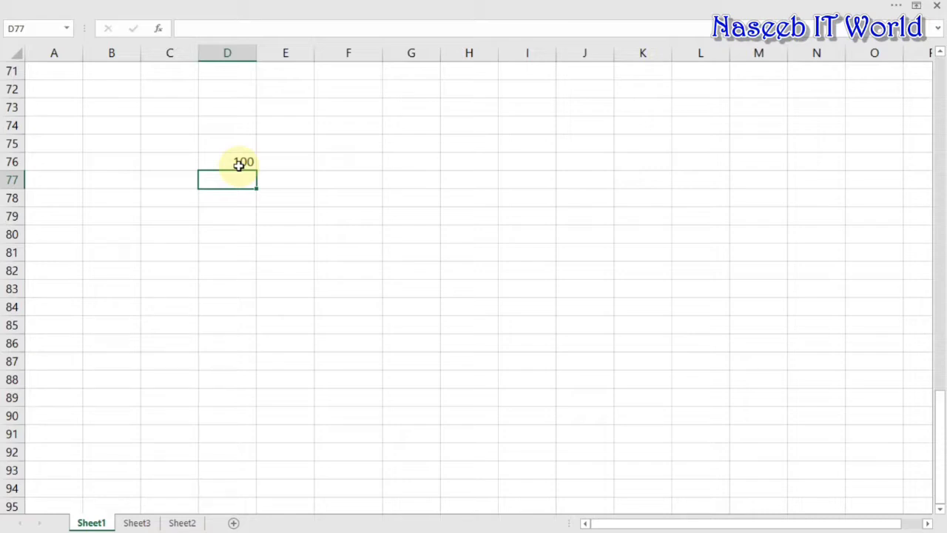
pyautogui.write('A')
pyautogui.press('Return')
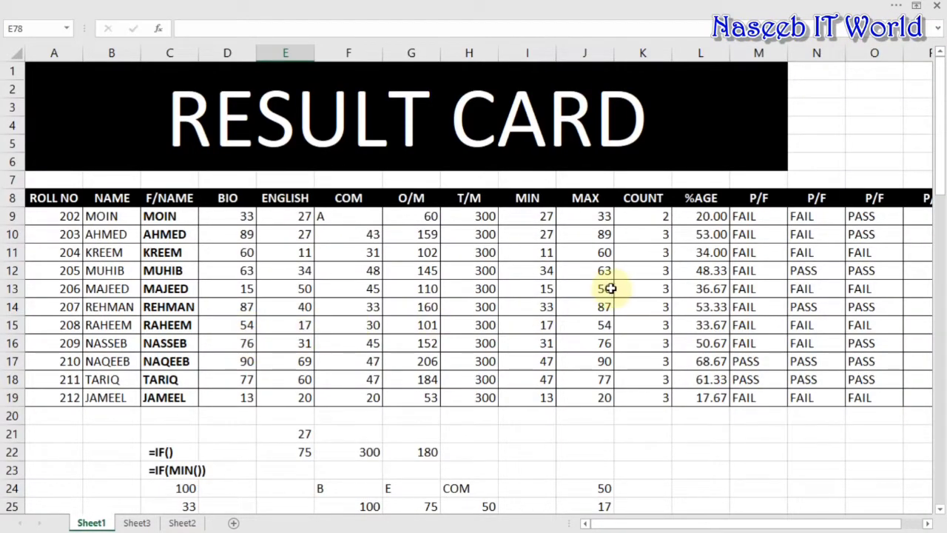
# Compare the O9 formula with the COM entry in F9, and add the text label =IF(OR()) in D36
pyautogui.click(855, 214)
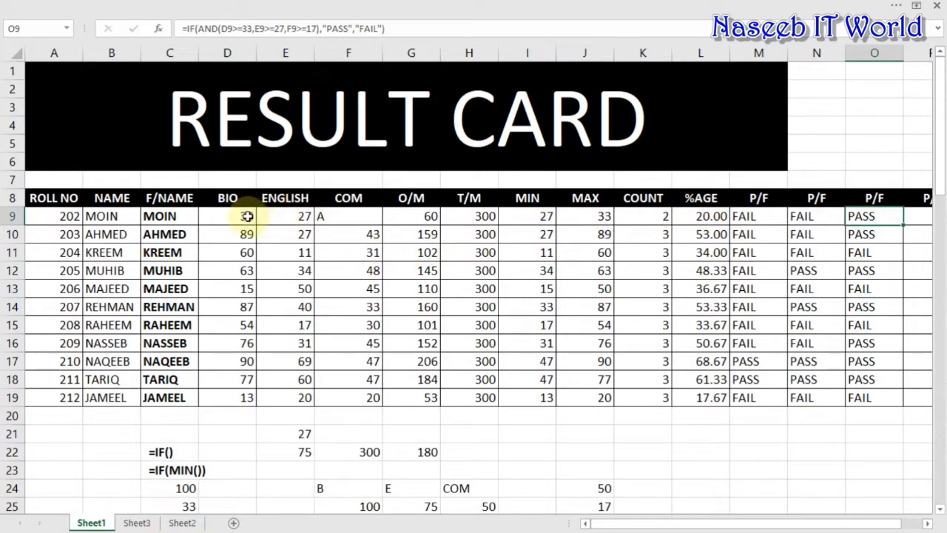
pyautogui.click(344, 215)
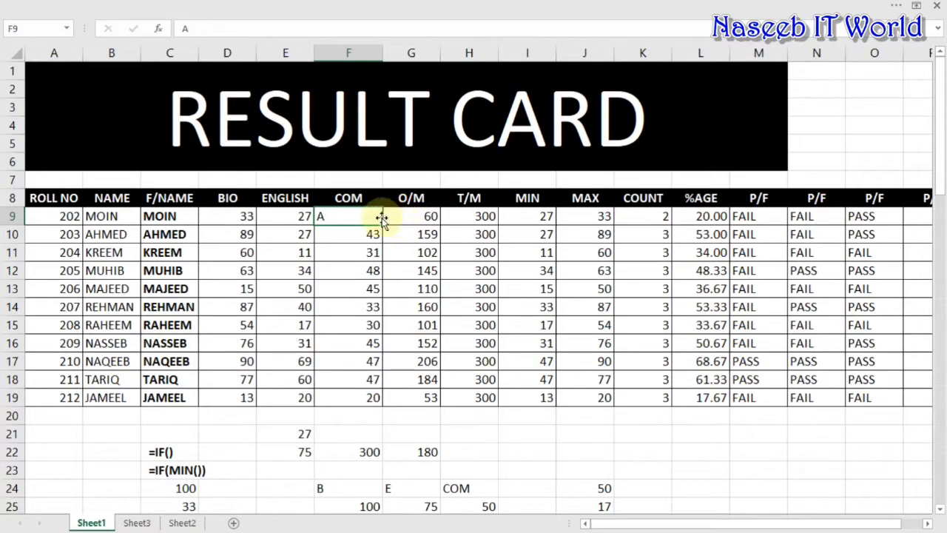
pyautogui.click(868, 214)
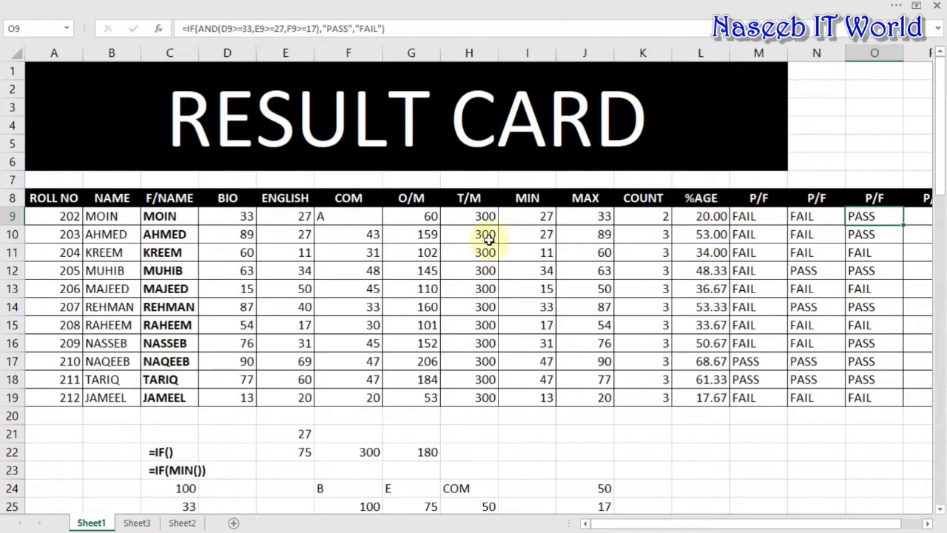
pyautogui.scroll(-10, 488, 239)
pyautogui.click(233, 159)
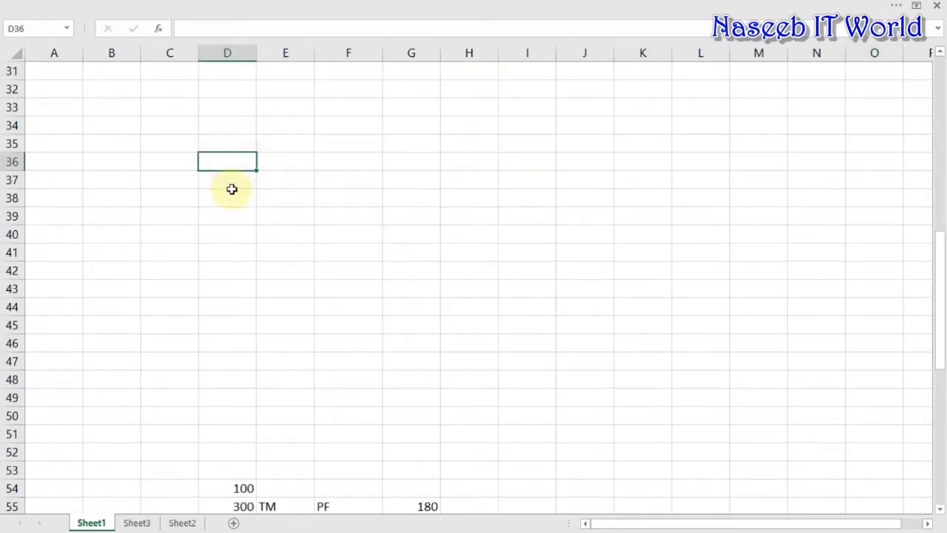
pyautogui.press('F2')
pyautogui.write('=IF(OR')
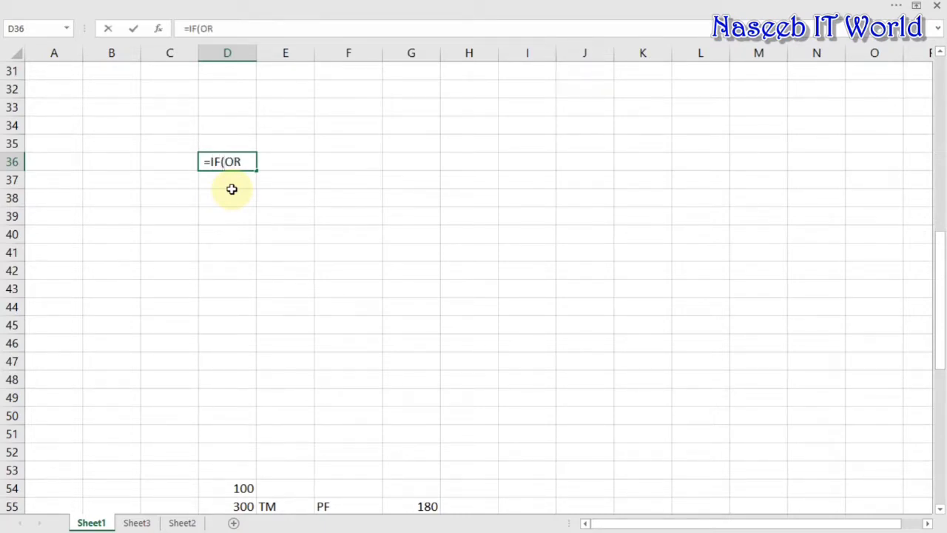
pyautogui.write('())')
pyautogui.press('Return')
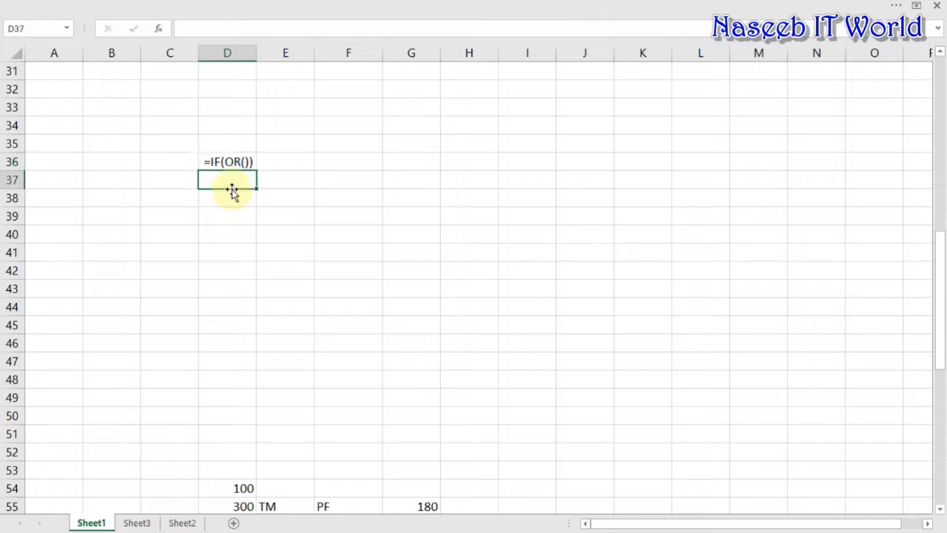
# Note the BIO subject in D39, with its total marks 100 in D40 and passing mark 33 in D41
pyautogui.click(225, 227)
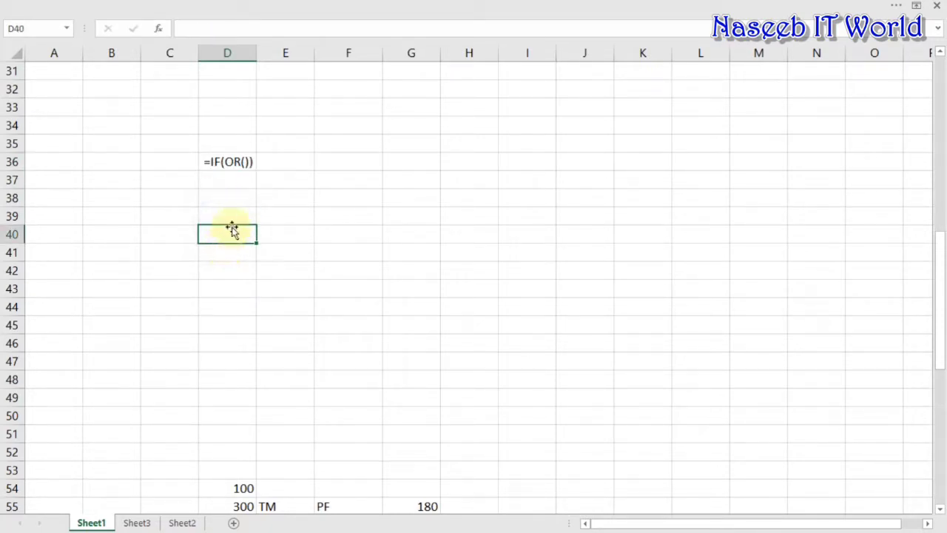
pyautogui.click(232, 217)
pyautogui.write('BIO')
pyautogui.press('Return')
pyautogui.write('100')
pyautogui.press('Return')
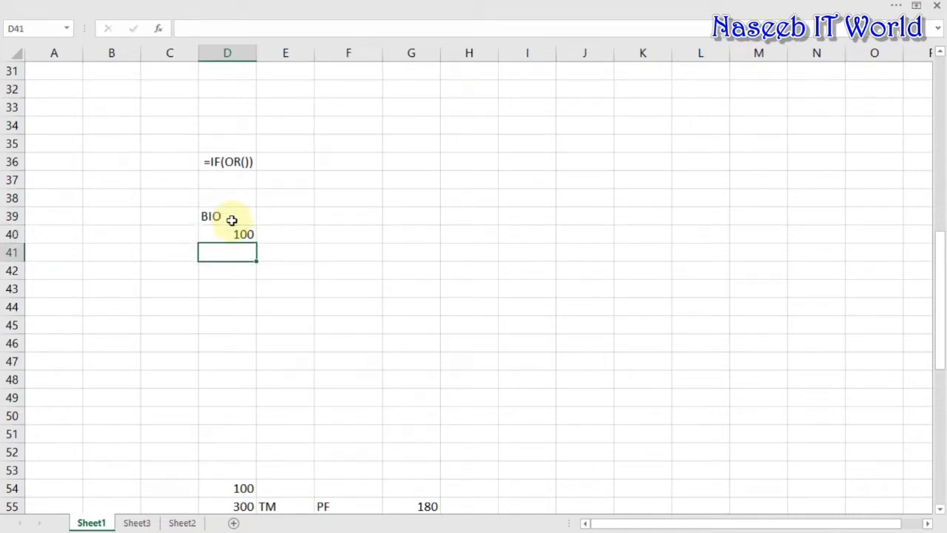
pyautogui.write('33')
pyautogui.press('Return')
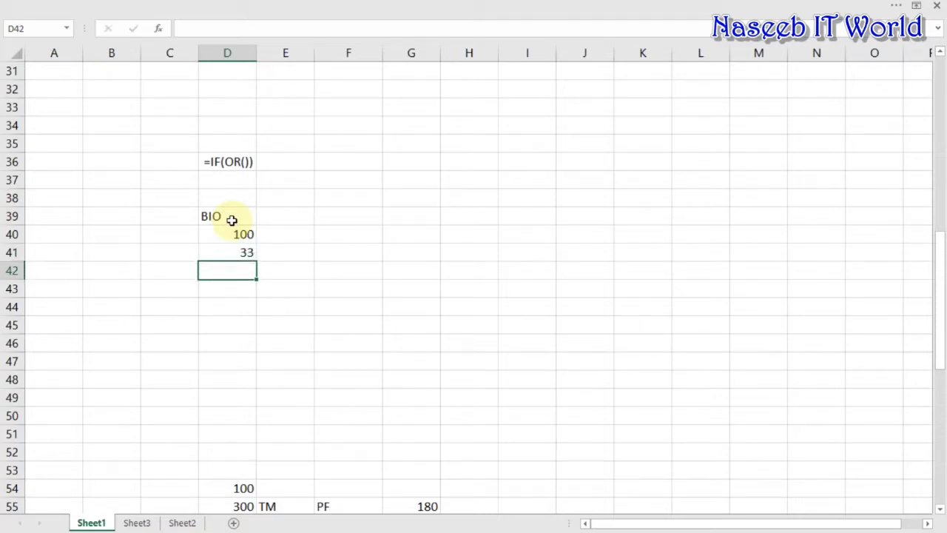
# Replace the passing mark in D41 with the failing range, written as 1 and 32 separated by spaces
pyautogui.press('Up')
pyautogui.write('1')
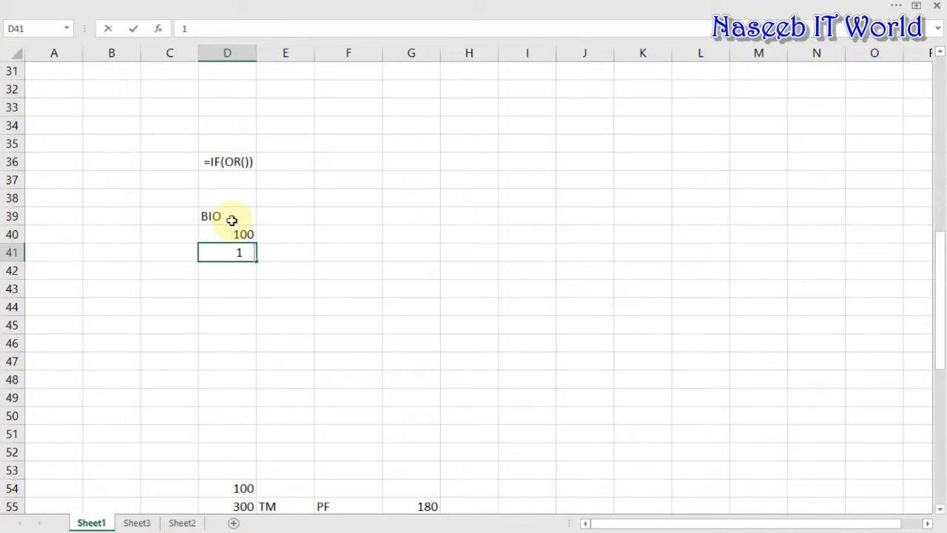
pyautogui.write('    32')
pyautogui.press('Return')
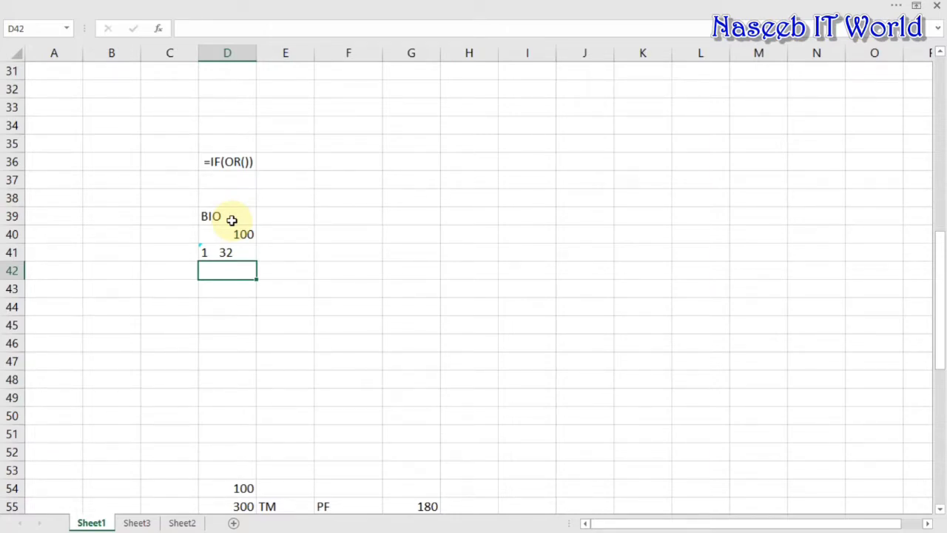
# Enter A in D42 below the failing range and its meaning ABSENT in E42
pyautogui.press('Up')
pyautogui.press('Down')
pyautogui.write('A')
pyautogui.press('Return')
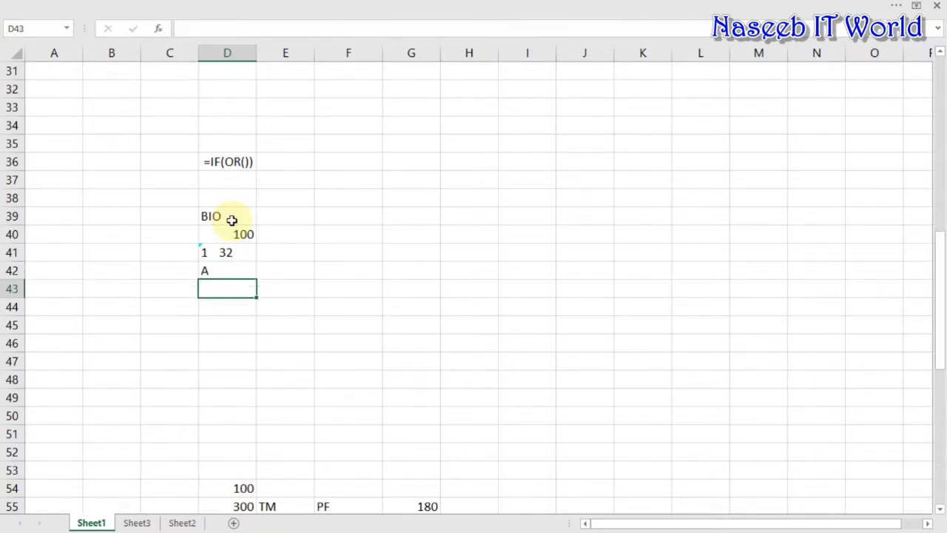
pyautogui.press('Right')
pyautogui.press('Up')
pyautogui.write('ABSENT')
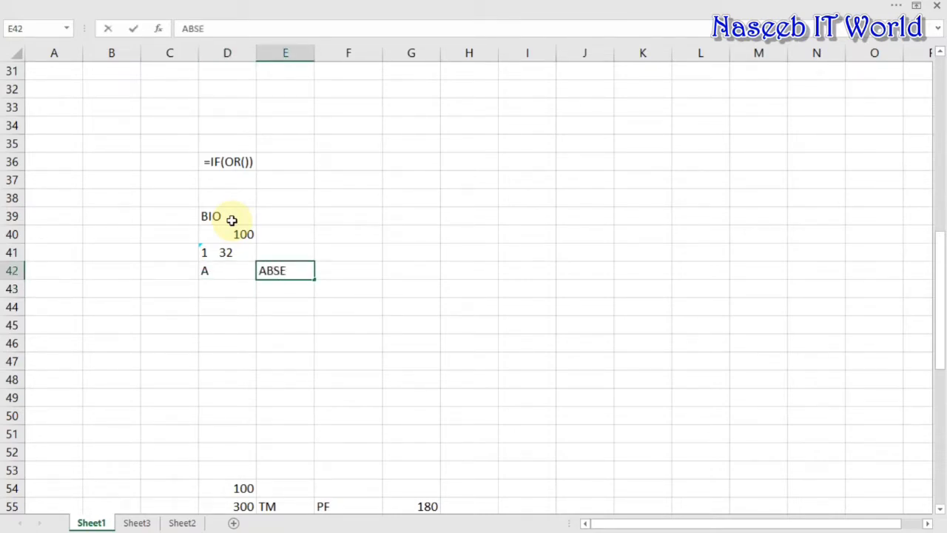
pyautogui.press('Return')
pyautogui.press('Left')
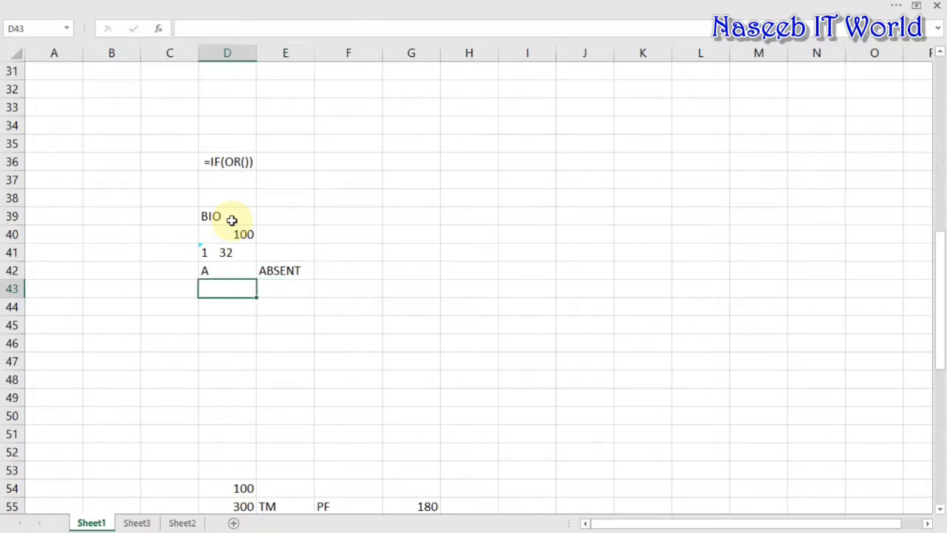
pyautogui.press('Up')
pyautogui.press('Left')
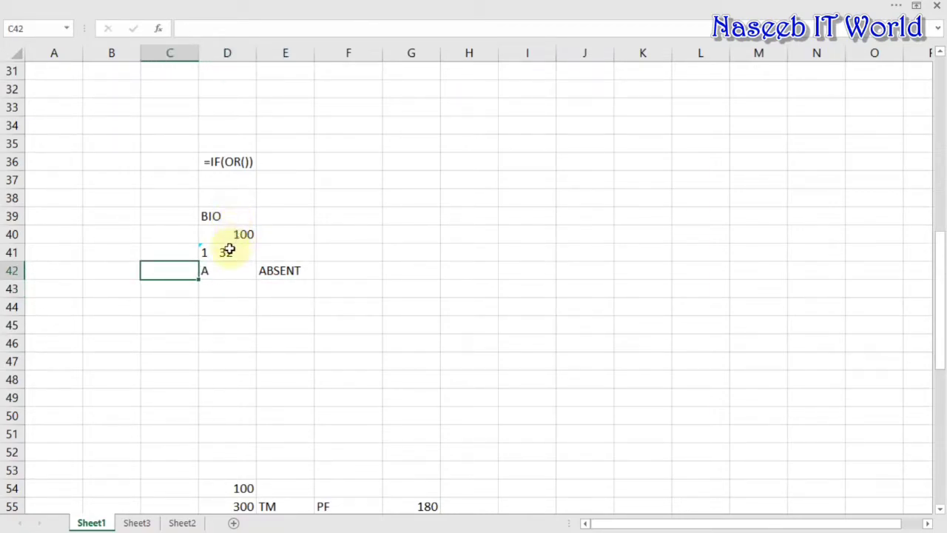
pyautogui.click(229, 253)
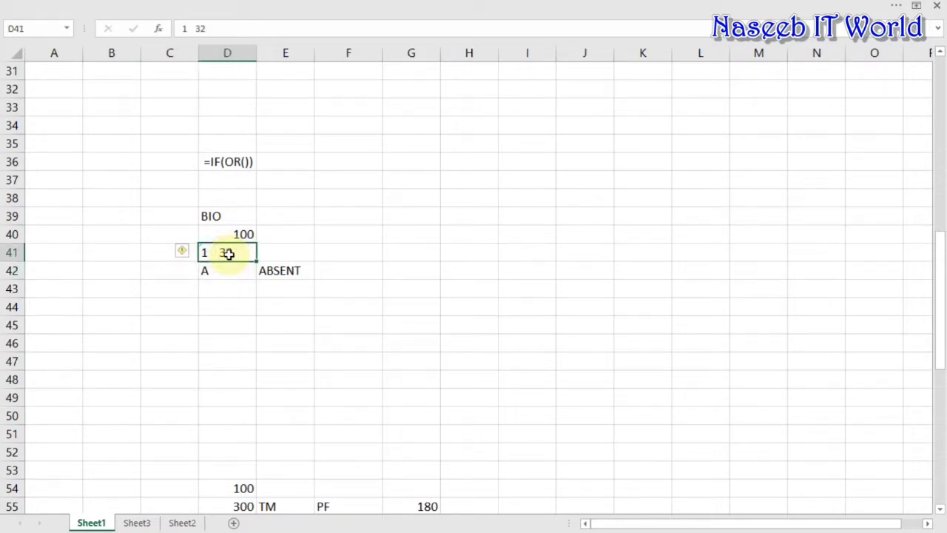
pyautogui.click(226, 270)
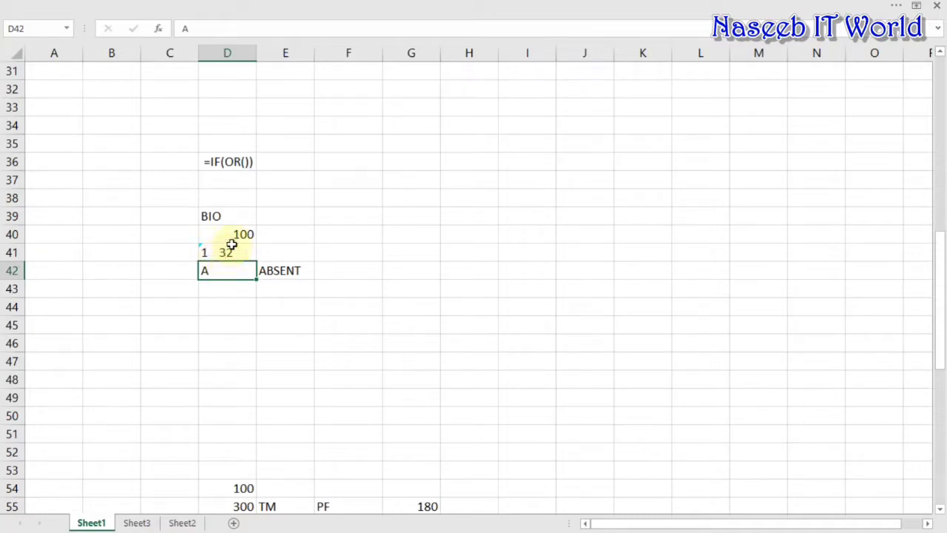
# Begin an IF(OR( formula in P9 with the BIO conditions D9<33 and D9="A"
pyautogui.click(224, 165)
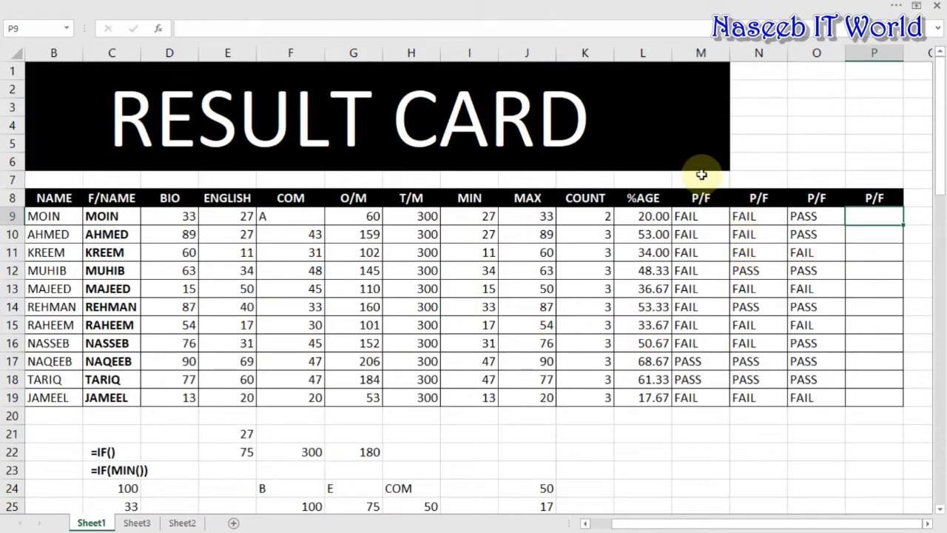
pyautogui.write('=')
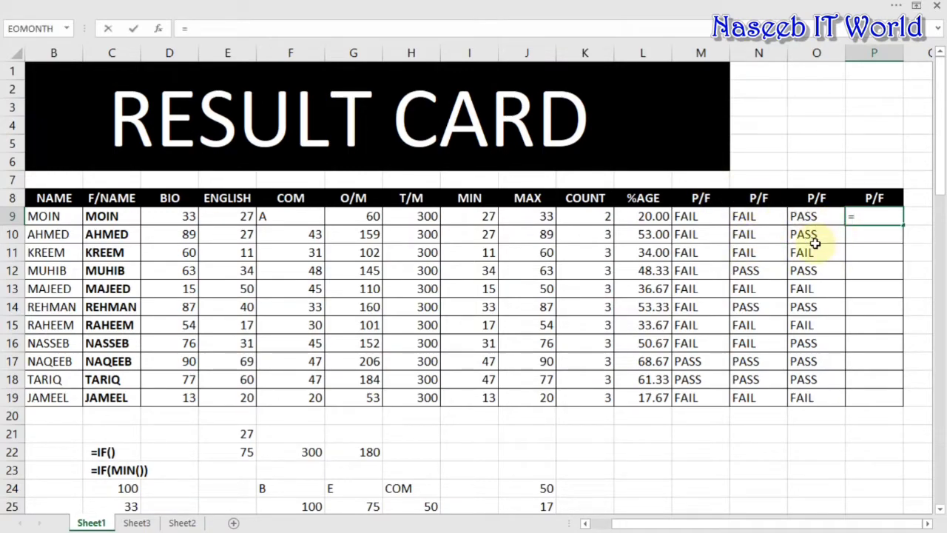
pyautogui.write('IF(OR(')
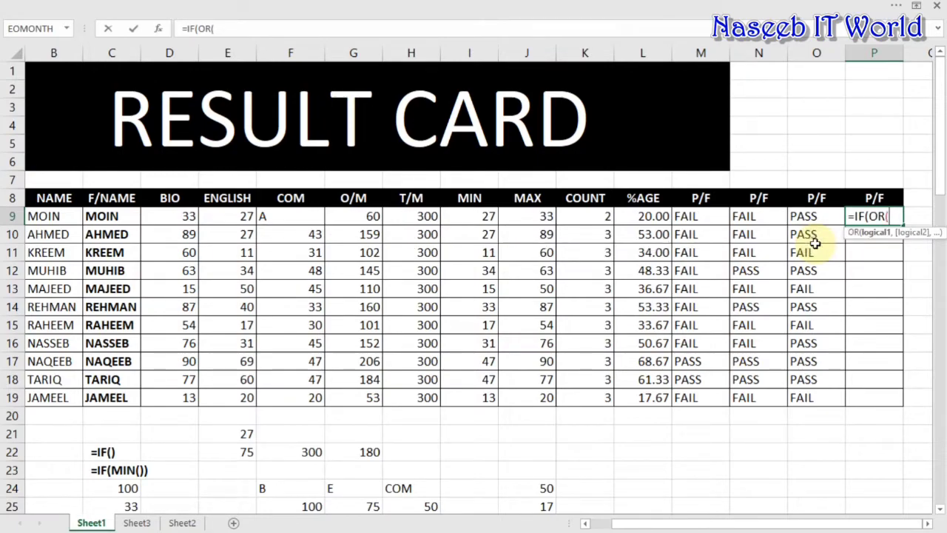
pyautogui.click(184, 216)
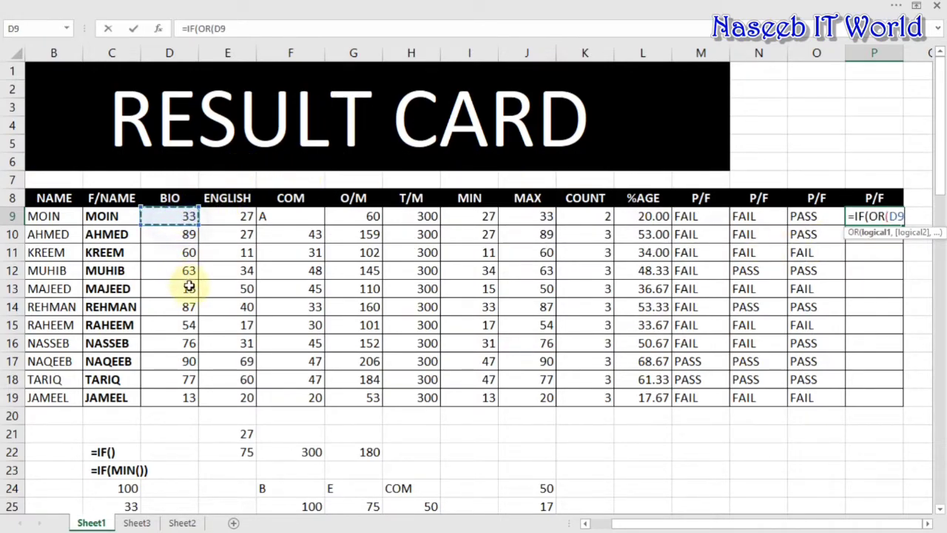
pyautogui.write('<33,')
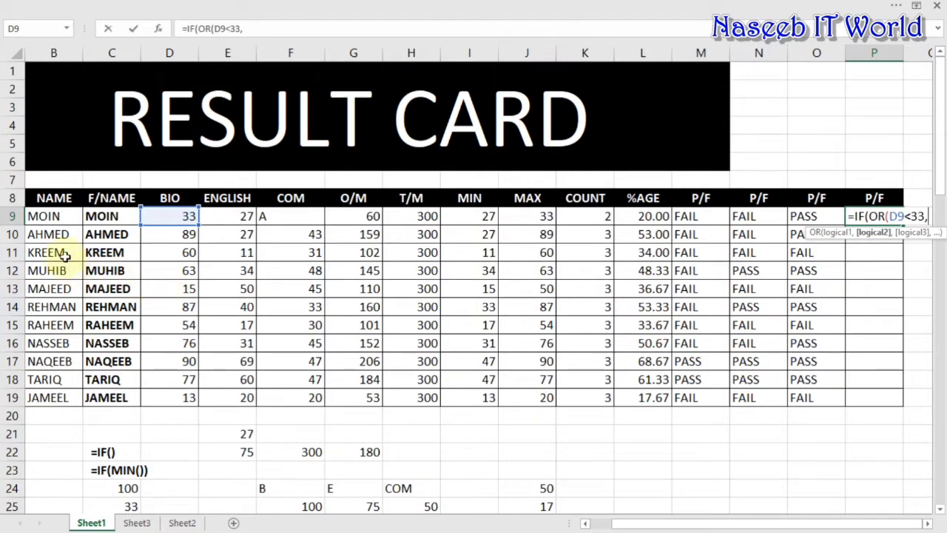
pyautogui.click(166, 216)
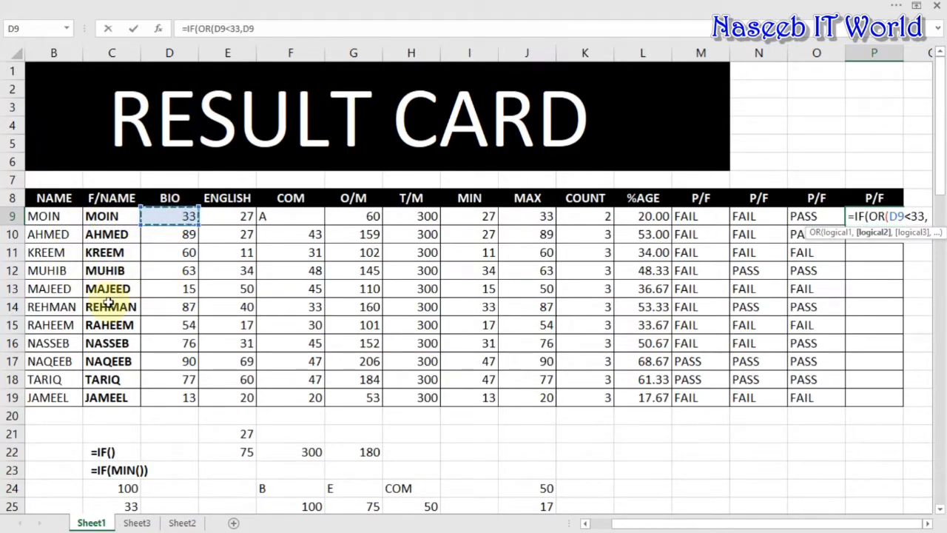
pyautogui.write('="A"')
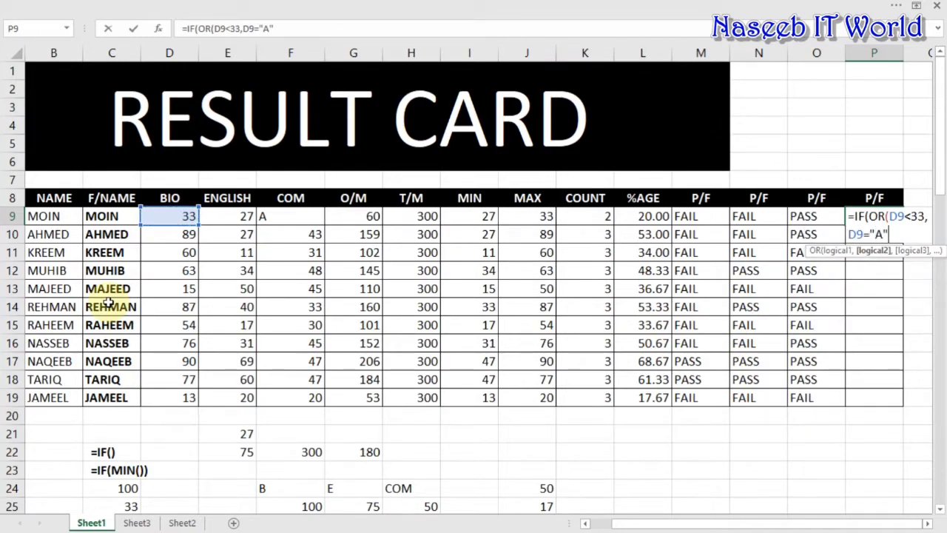
# Try the word ABSENT in place of A as the BIO absence condition in the P9 formula
pyautogui.press('BackSpace')
pyautogui.write('B')
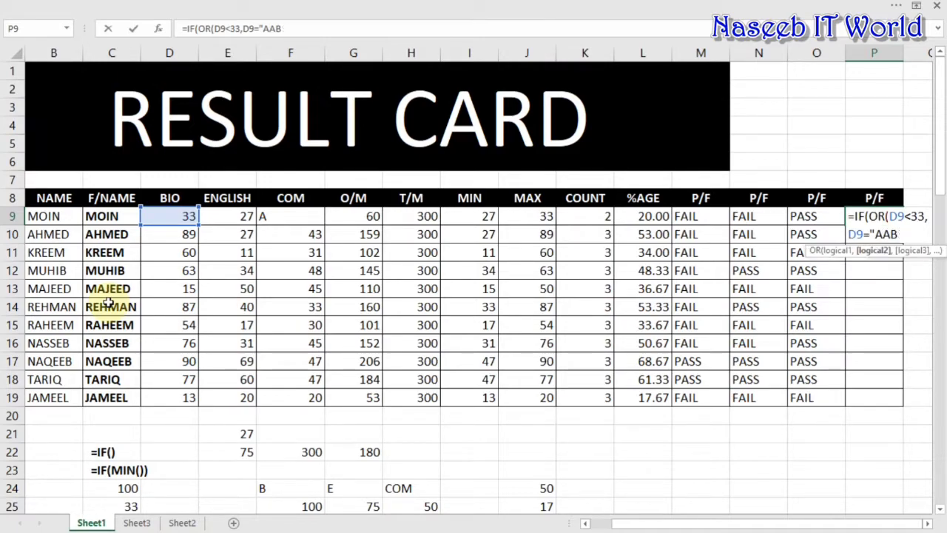
pyautogui.write('SENT"')
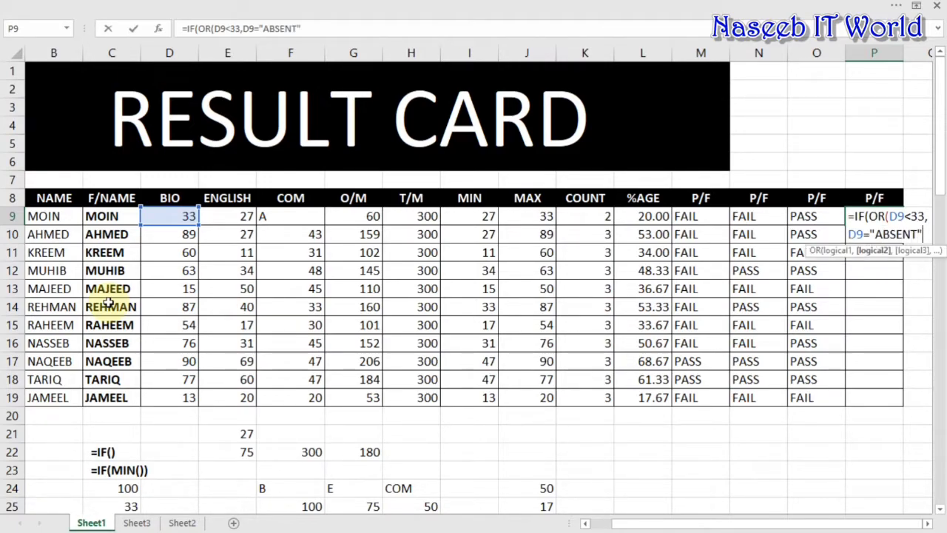
pyautogui.press('BackSpace')
pyautogui.press('BackSpace')
pyautogui.press('BackSpace')
pyautogui.press('BackSpace')
pyautogui.press('BackSpace')
pyautogui.press('BackSpace')
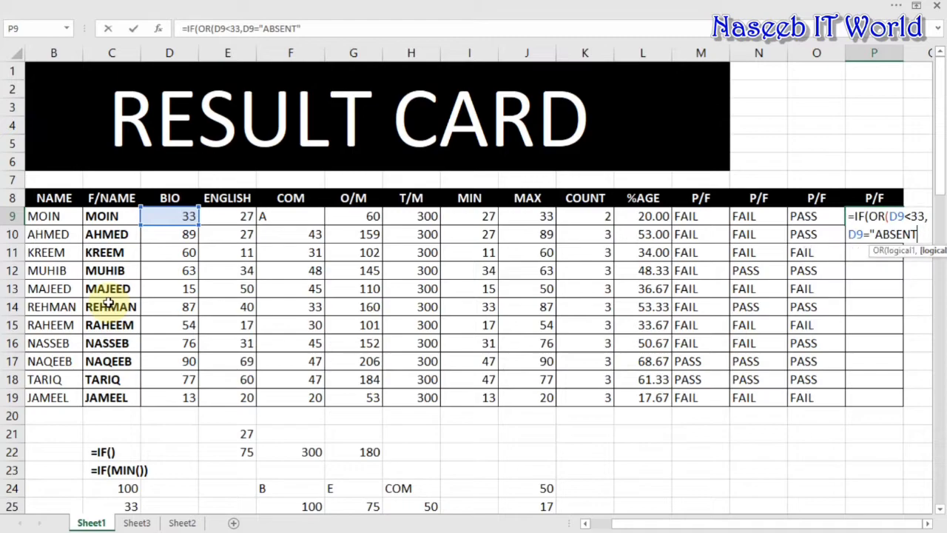
# Keep D9="A" as the absence condition and add the ENGLISH conditions E9<27 and E9="A" to the P9 formula
pyautogui.write('",')
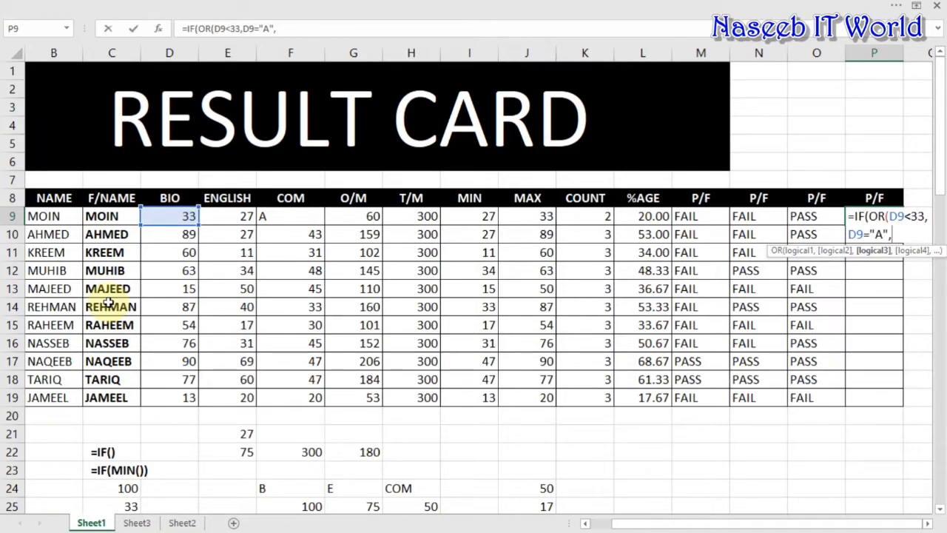
pyautogui.click(224, 217)
pyautogui.write('<')
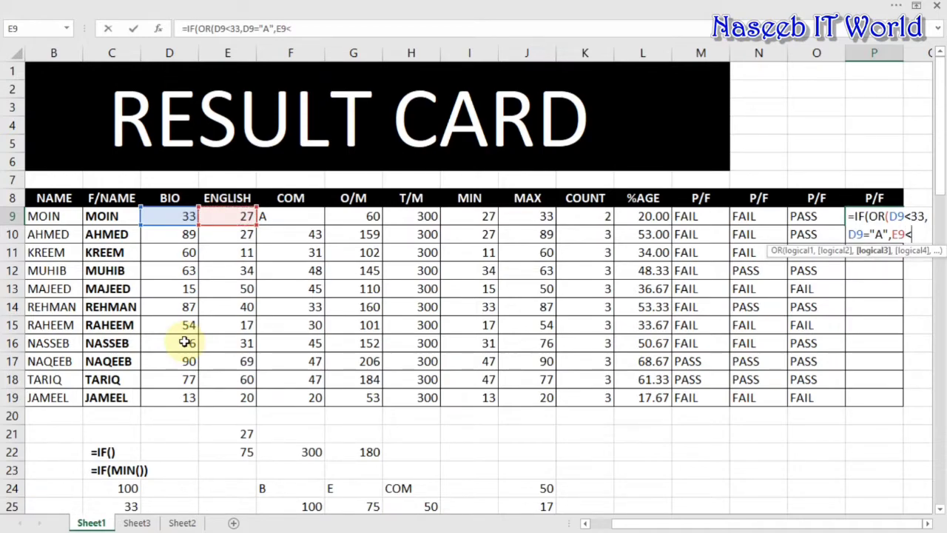
pyautogui.write('27,')
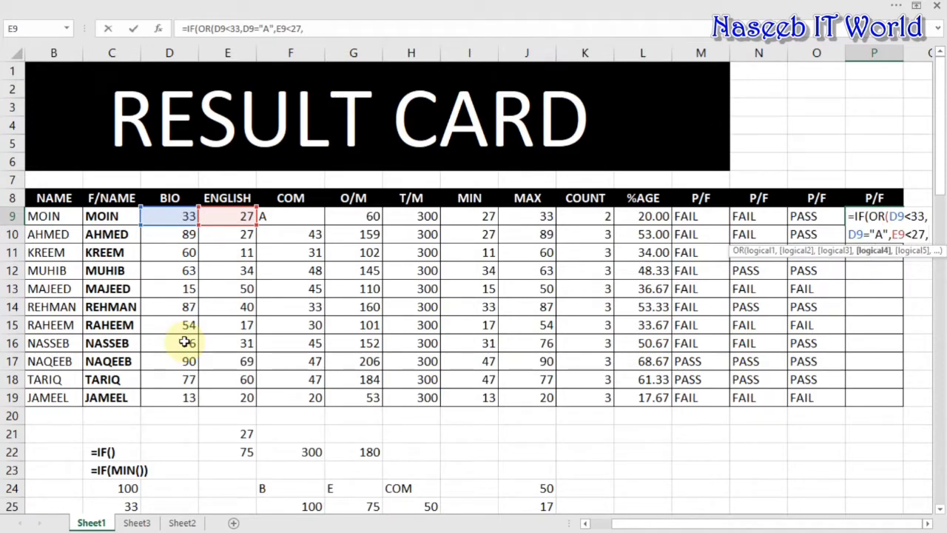
pyautogui.write('E9')
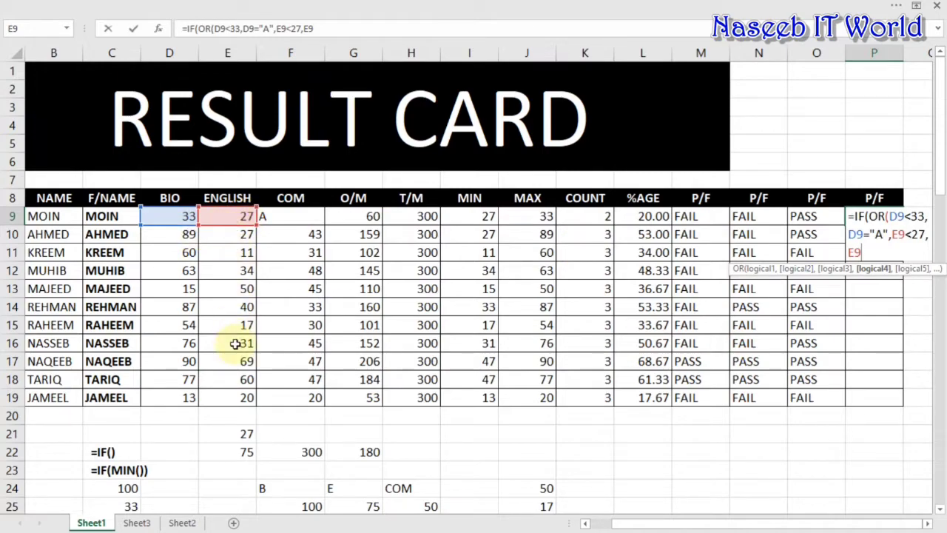
pyautogui.write('="A",')
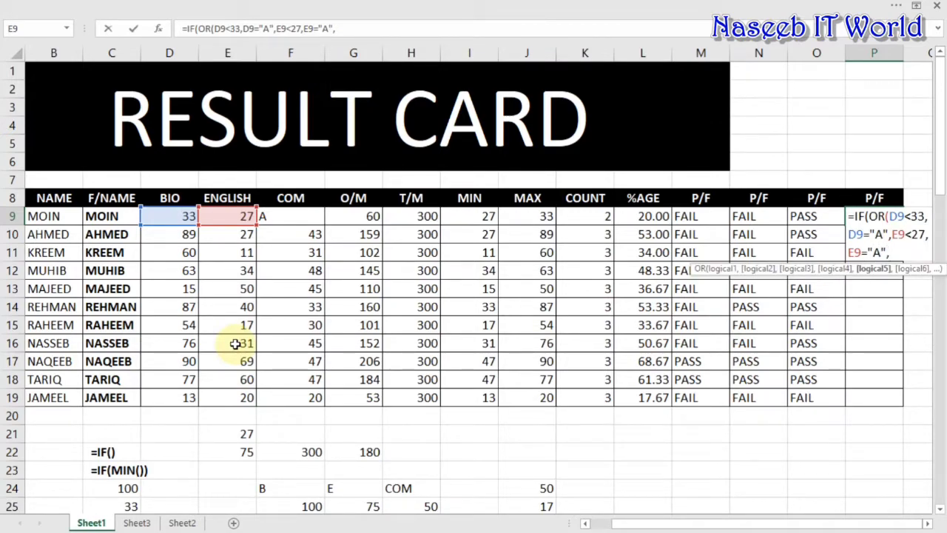
# Add the COM conditions F9<17 and F9="A" to the P9 formula and close the OR function
pyautogui.click(265, 216)
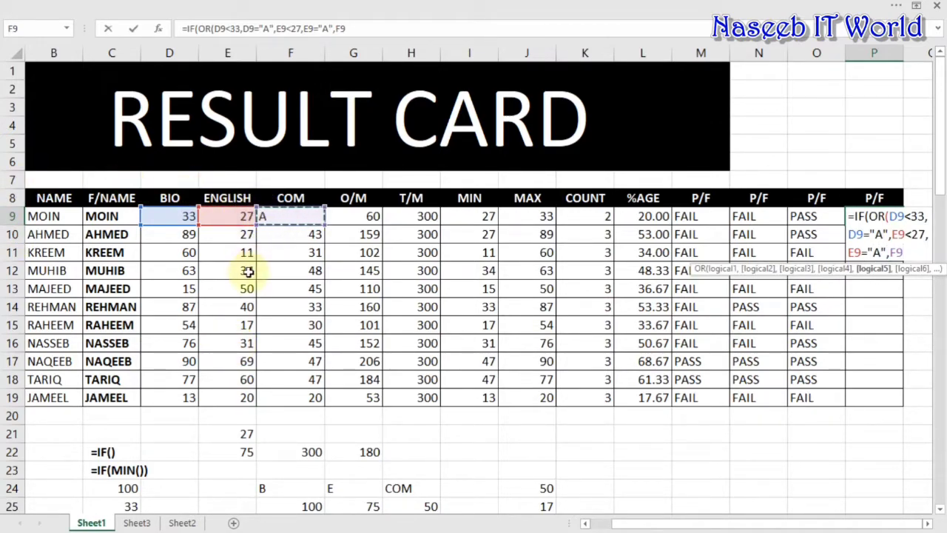
pyautogui.write('<17,')
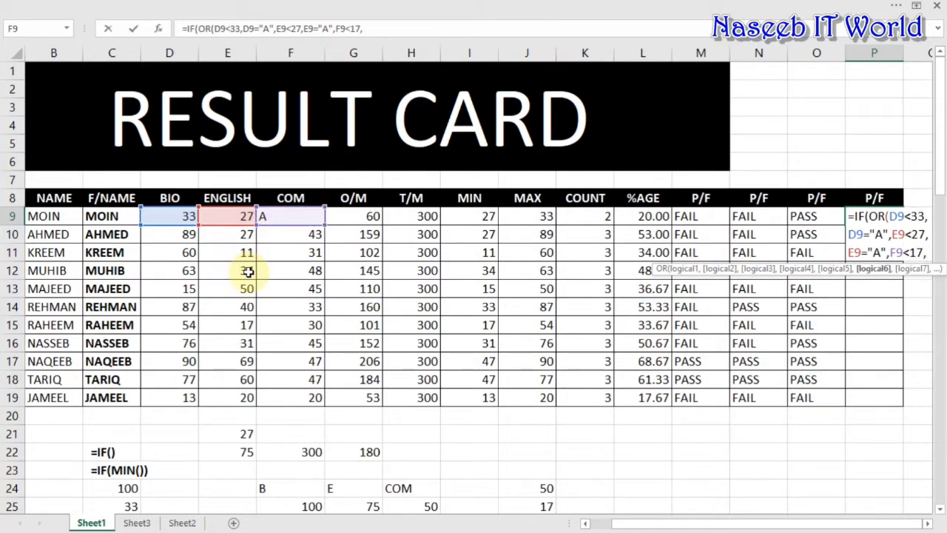
pyautogui.write('FF9')
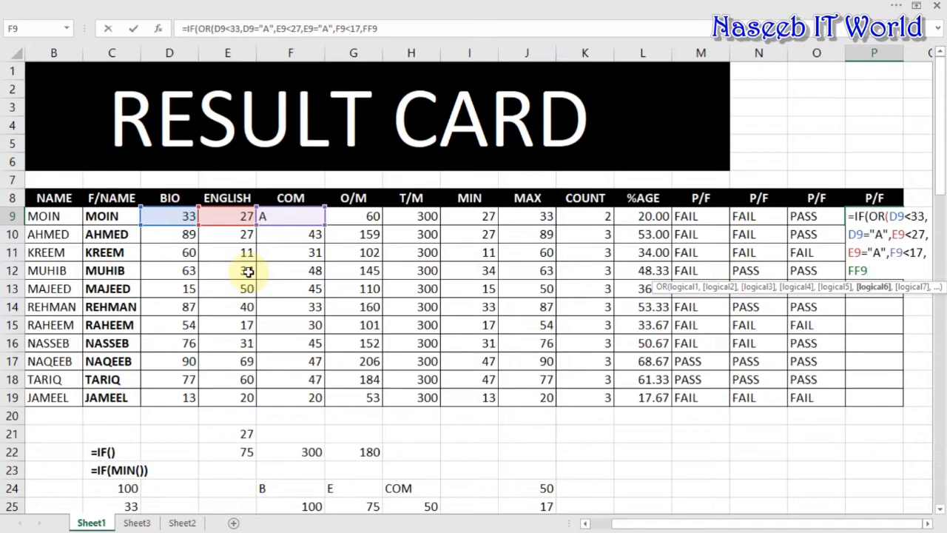
pyautogui.press('BackSpace')
pyautogui.press('BackSpace')
pyautogui.write('9=')
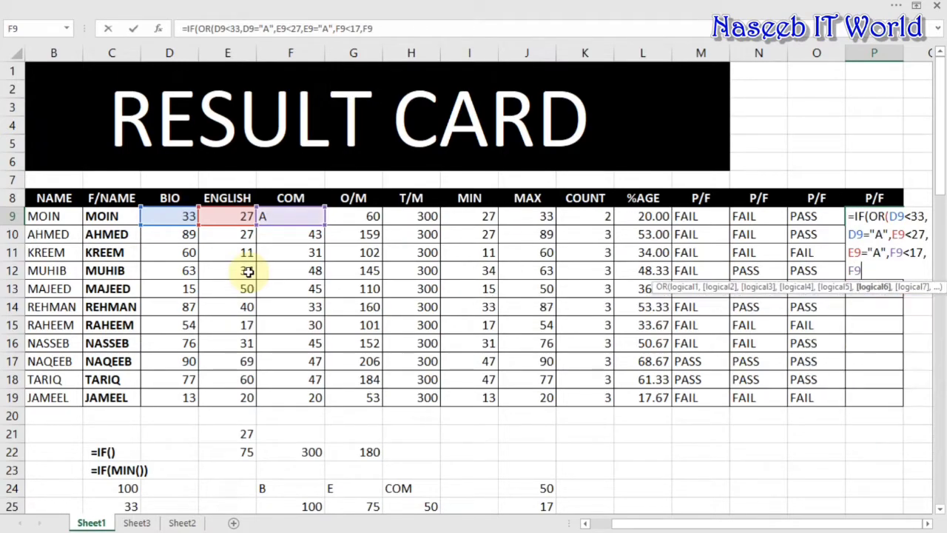
pyautogui.write('"A")')
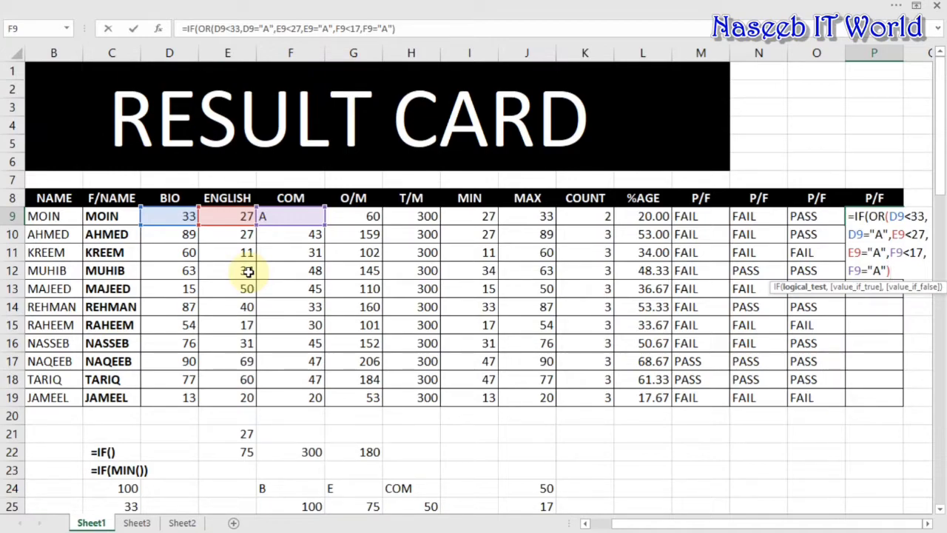
# Finish the P9 formula with "FAIL" as the true result and "PASS" as the false result, and enter it
pyautogui.write(',')
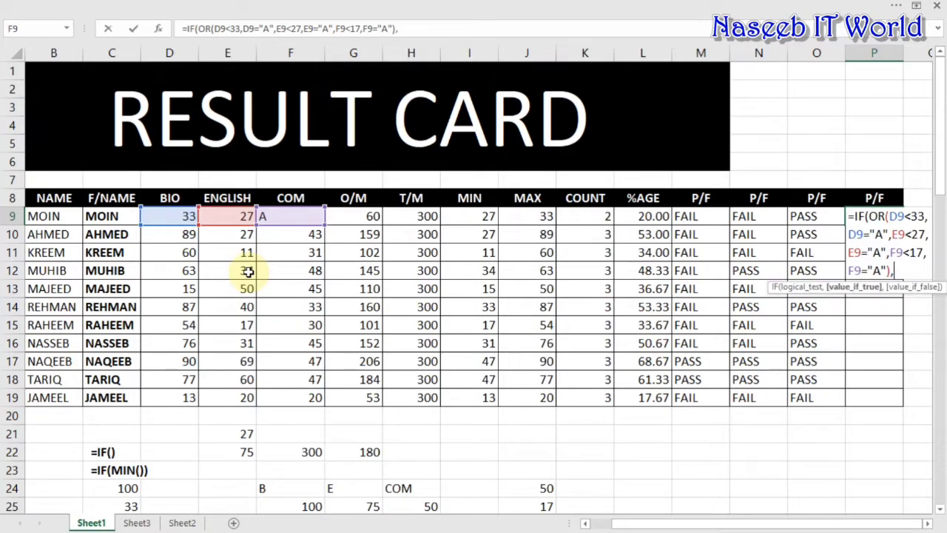
pyautogui.write('"FAIL",')
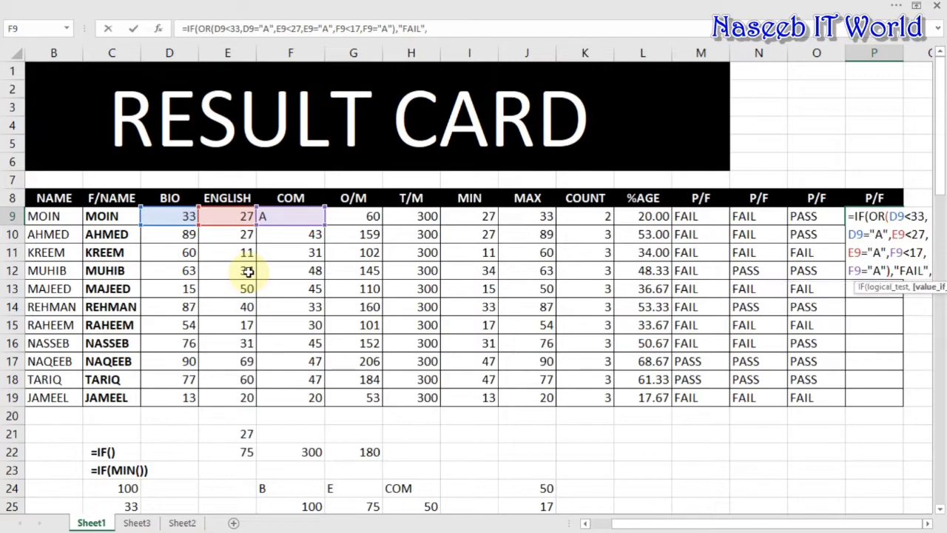
pyautogui.write('"')
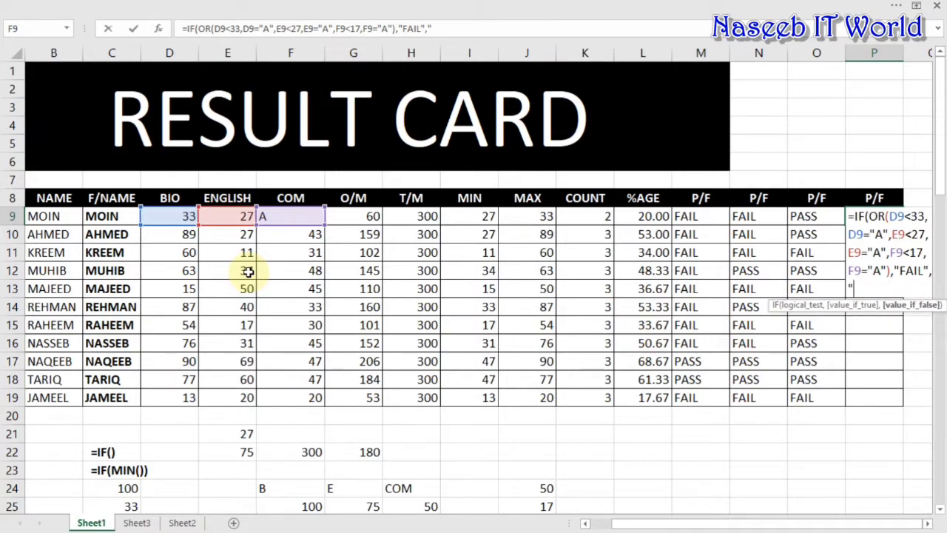
pyautogui.write('PASS")')
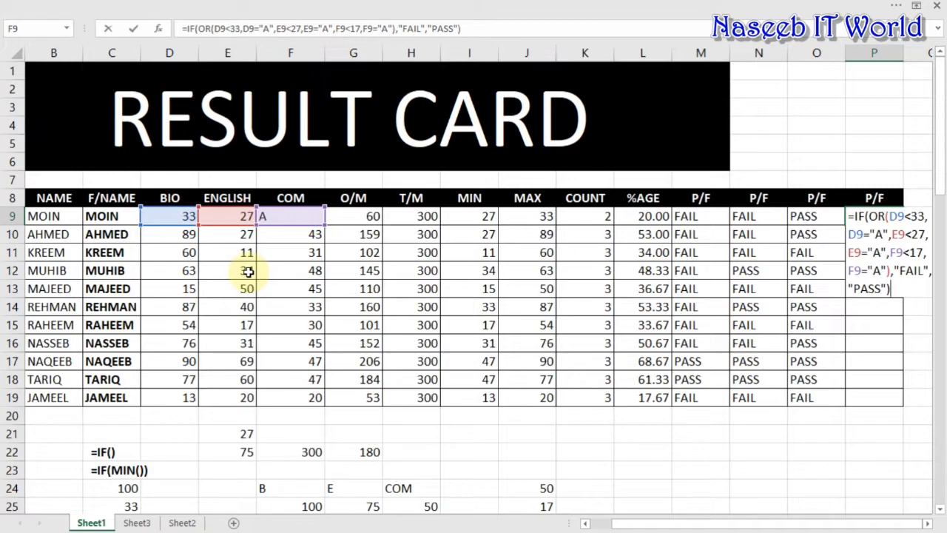
pyautogui.press('Return')
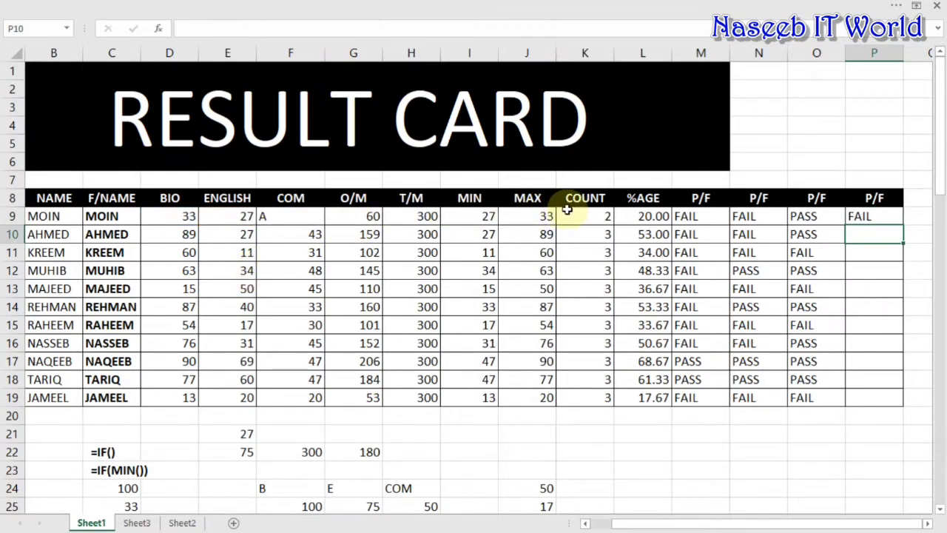
# Set the COM mark in F9 to 17 and replace the ENGLISH mark in E9 with A
pyautogui.click(279, 215)
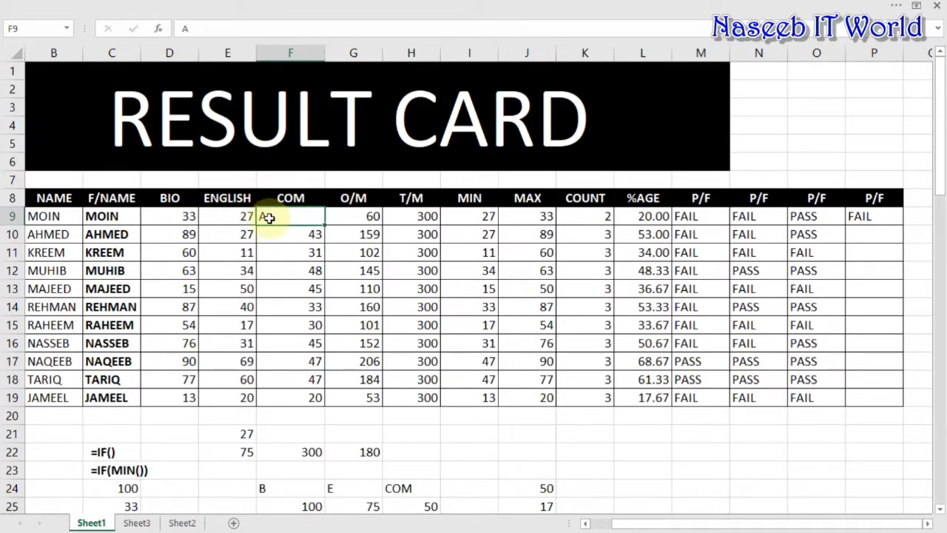
pyautogui.write('17')
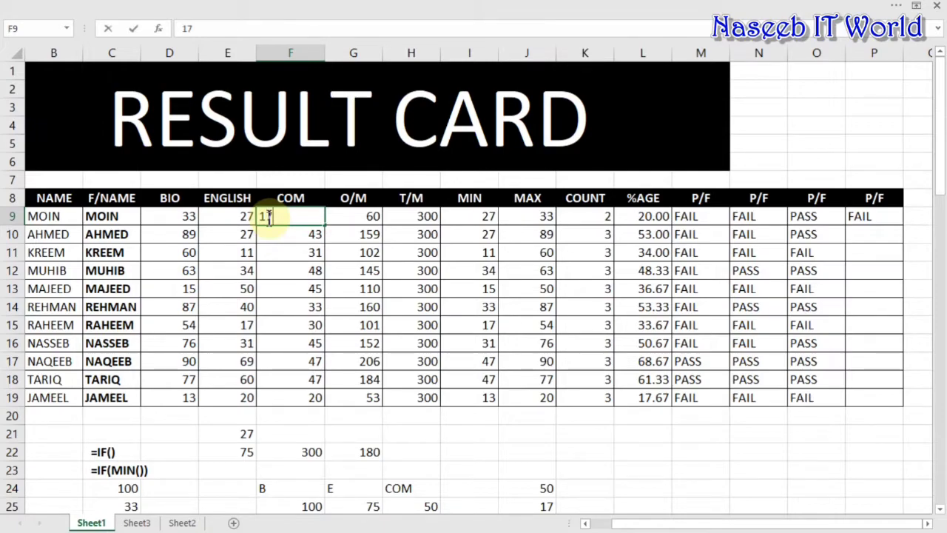
pyautogui.press('Return')
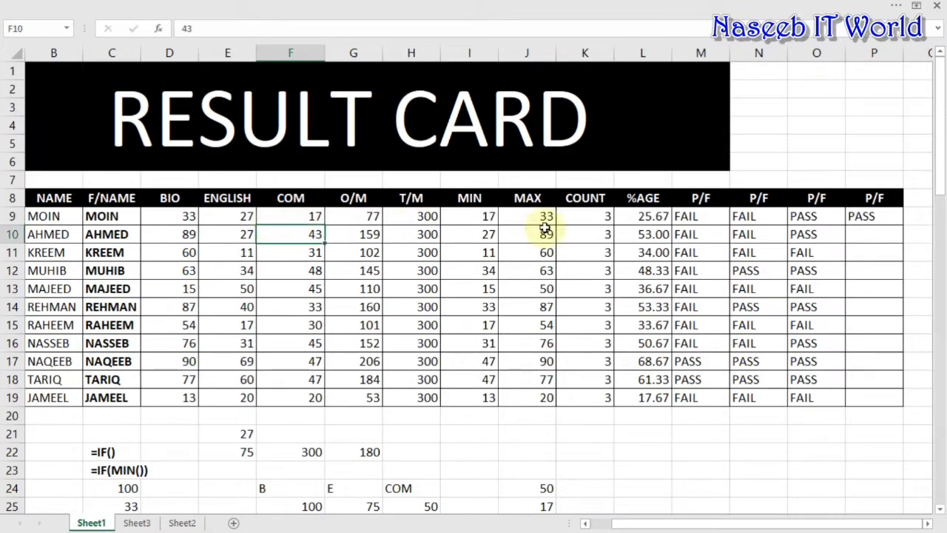
pyautogui.click(226, 216)
pyautogui.write('A')
pyautogui.press('Return')
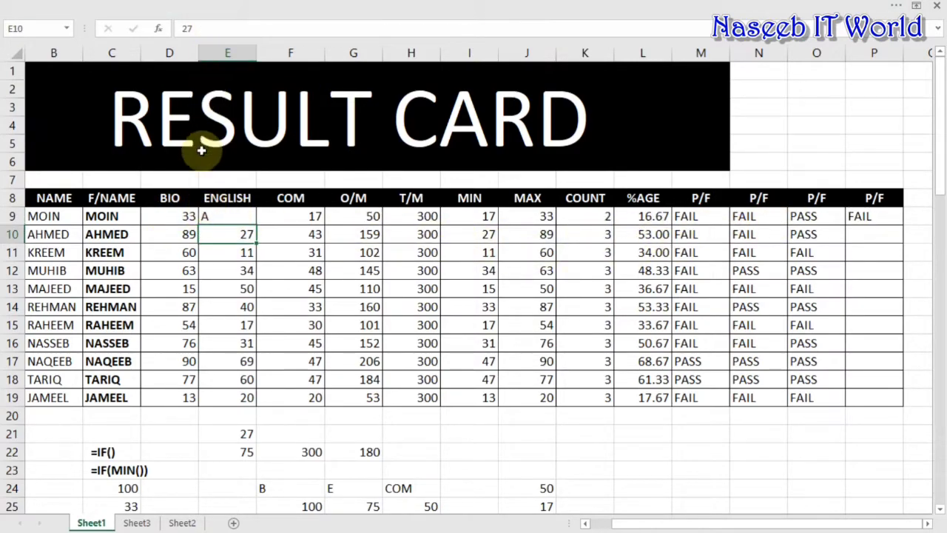
pyautogui.click(214, 216)
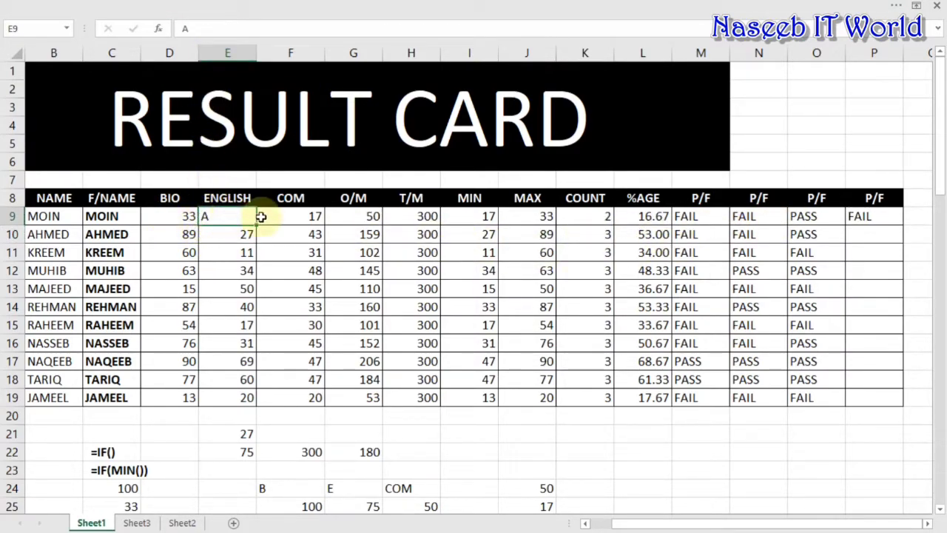
# Copy the P9 formula down through P19 and select row 10 from P back to D
pyautogui.click(896, 217)
pyautogui.moveTo(902, 225); pyautogui.dragTo(896, 407)
pyautogui.moveTo(863, 231); pyautogui.dragTo(186, 237)
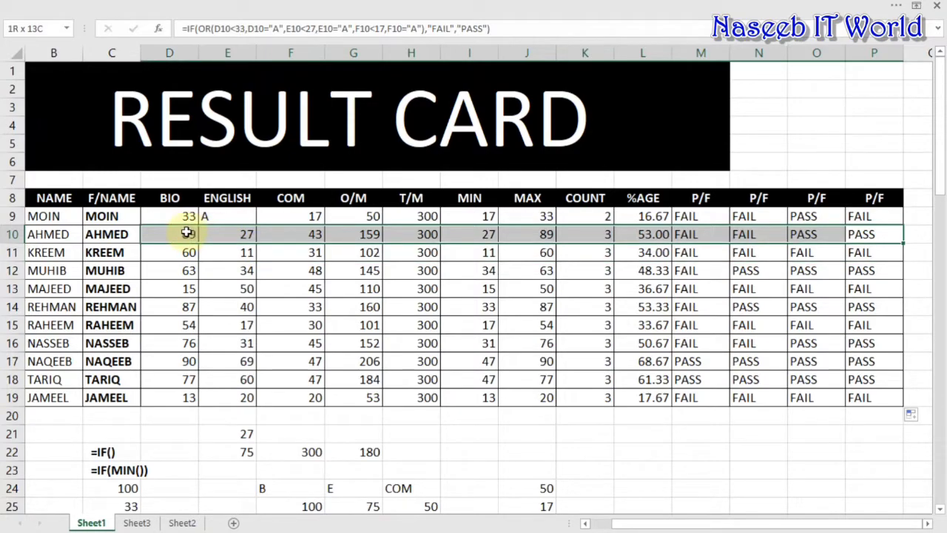
# Test the row 10 result with an ENGLISH mark of 26 in E10, and restore the mark to 27
pyautogui.click(240, 238)
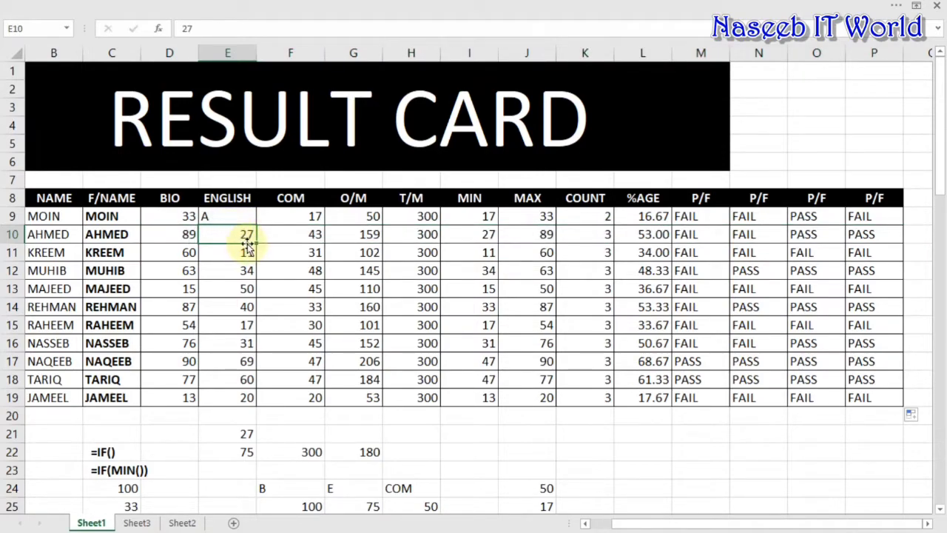
pyautogui.write('26')
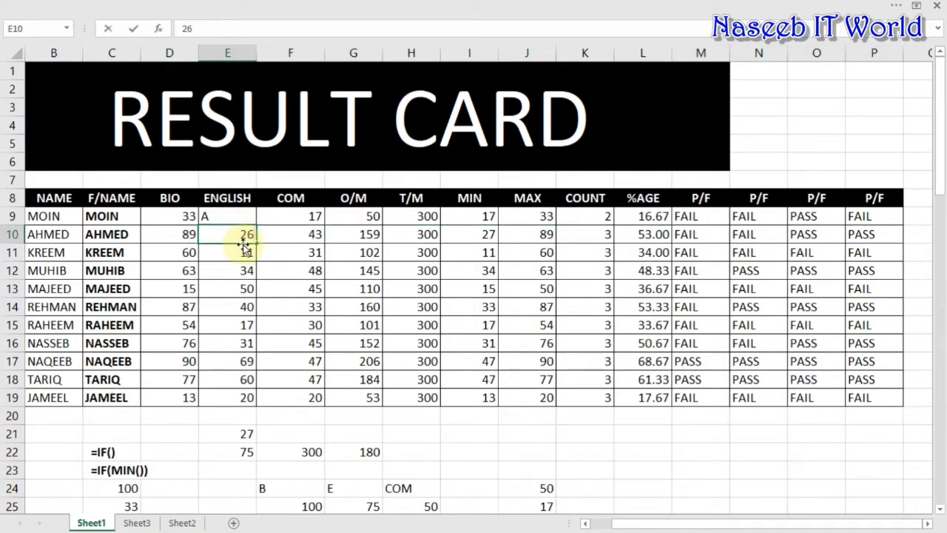
pyautogui.press('Return')
pyautogui.click(243, 234)
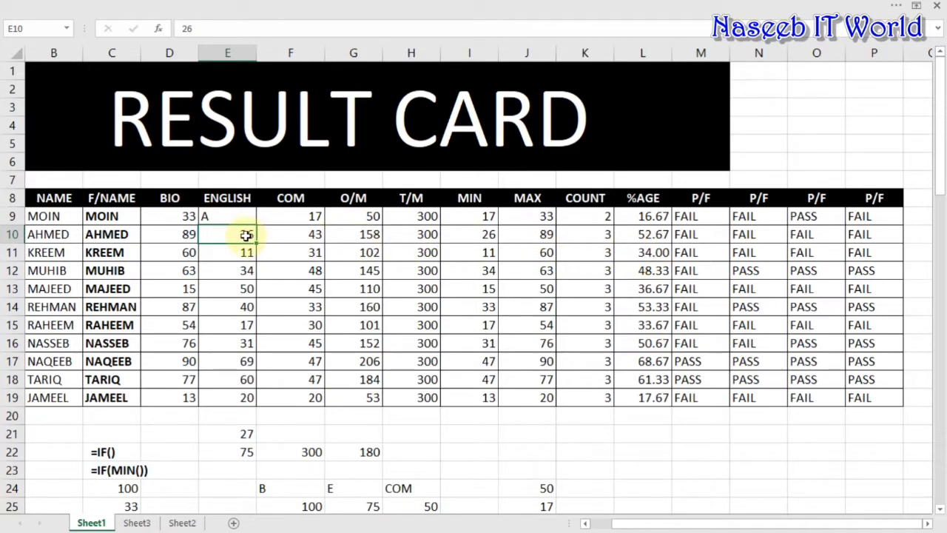
pyautogui.write('27')
pyautogui.press('Return')
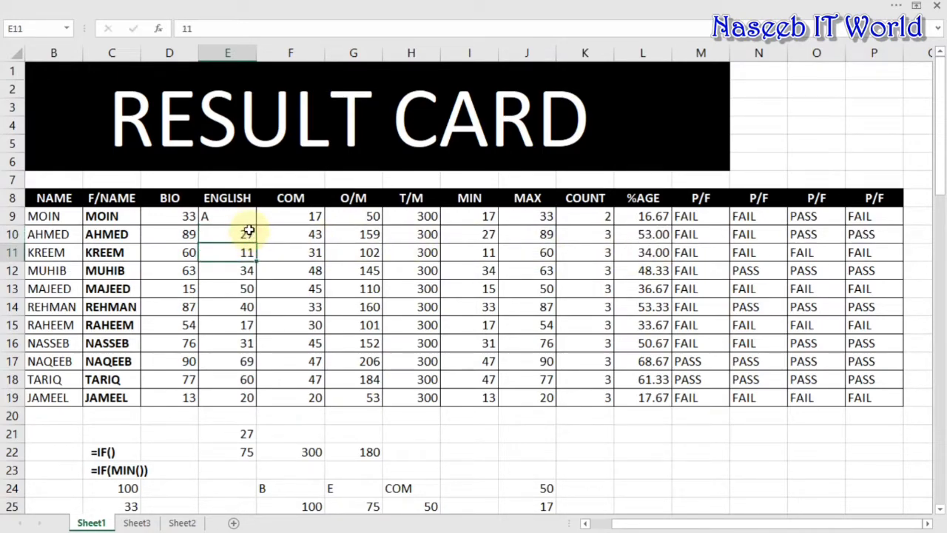
# Set the COM mark in F10 to 17
pyautogui.click(306, 235)
pyautogui.write('177')
pyautogui.press('Return')
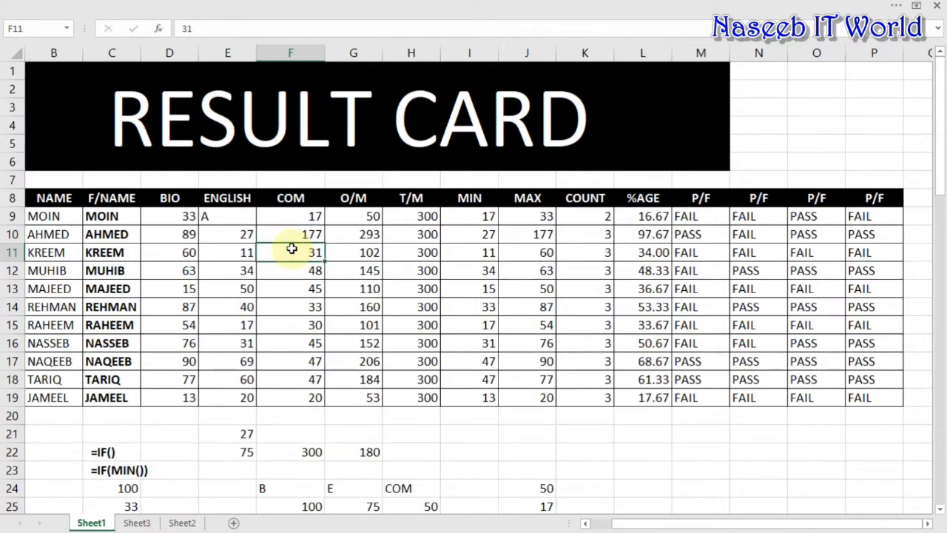
pyautogui.click(293, 236)
pyautogui.press('Return')
# Test the row 10 result with a COM mark of 16 in F10, and restore the mark to 17
pyautogui.click(307, 235)
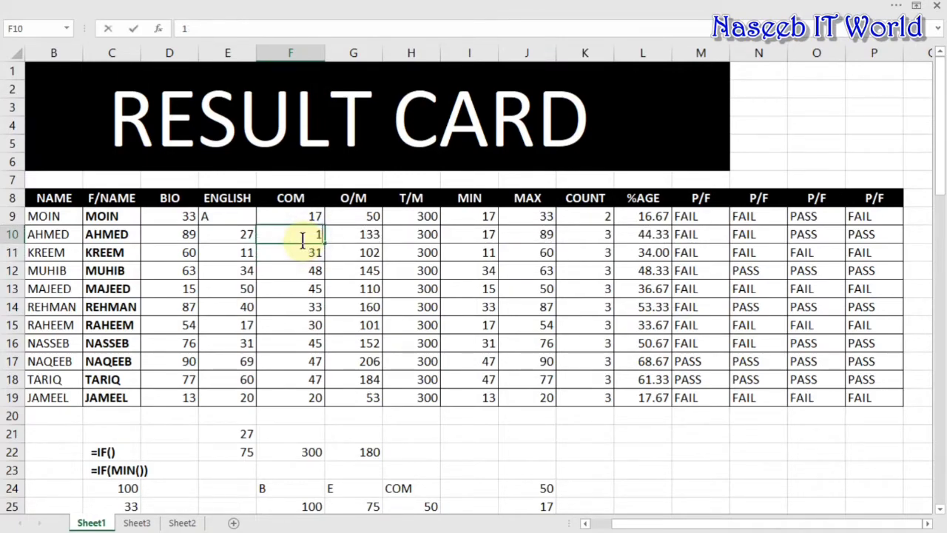
pyautogui.press('Return')
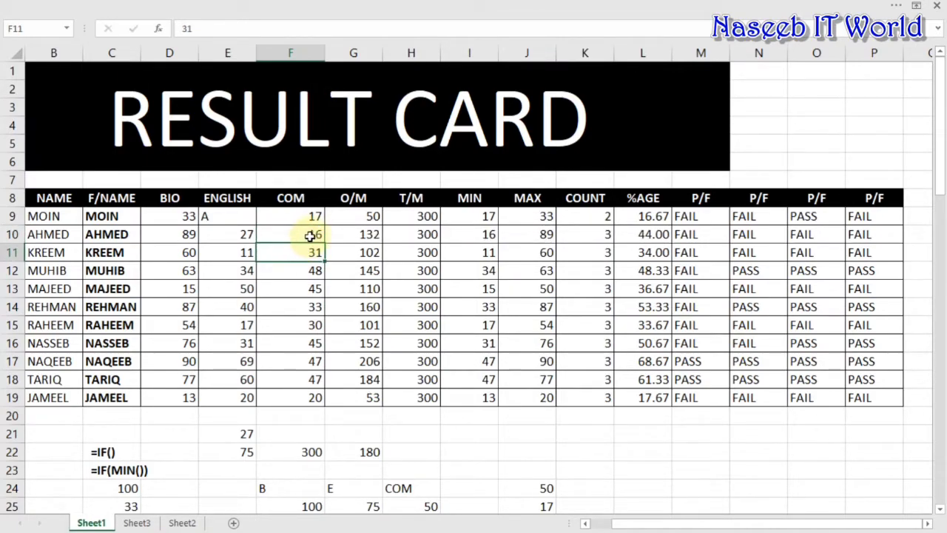
pyautogui.click(310, 235)
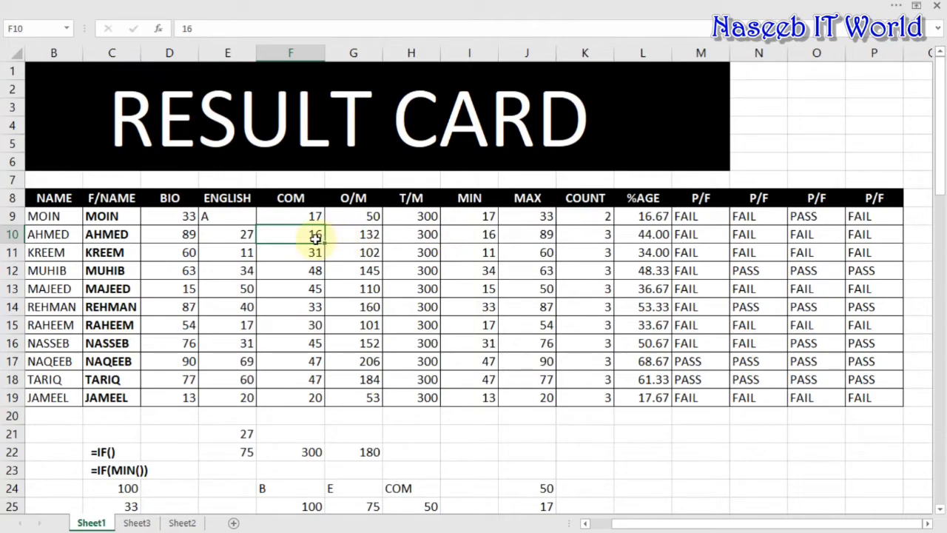
pyautogui.write('17')
pyautogui.press('Return')
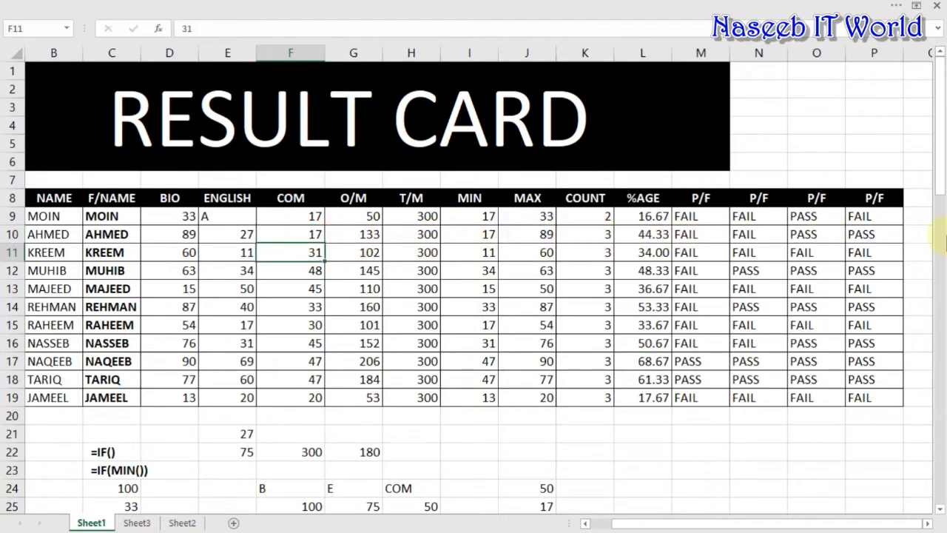